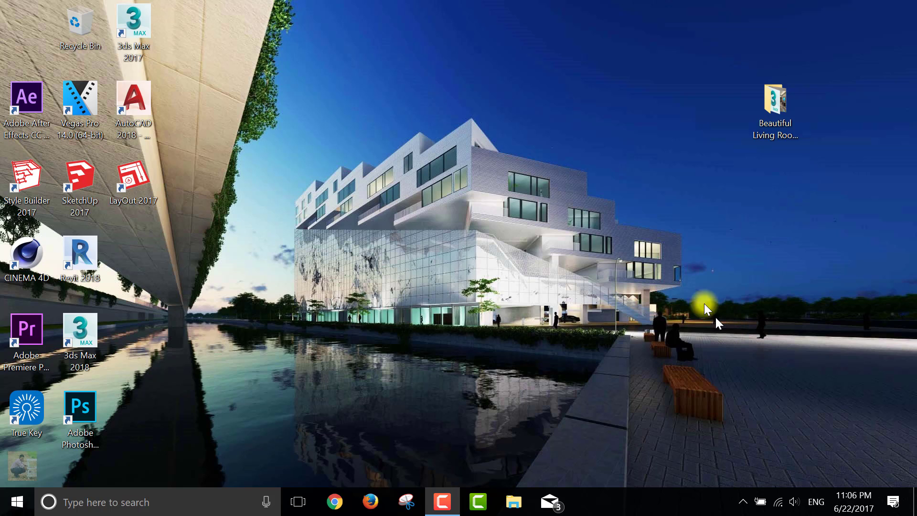
Refresh the desktop and launch 3ds Max 2017 from its desktop shortcut.
right_click(526, 143)
click(552, 206)
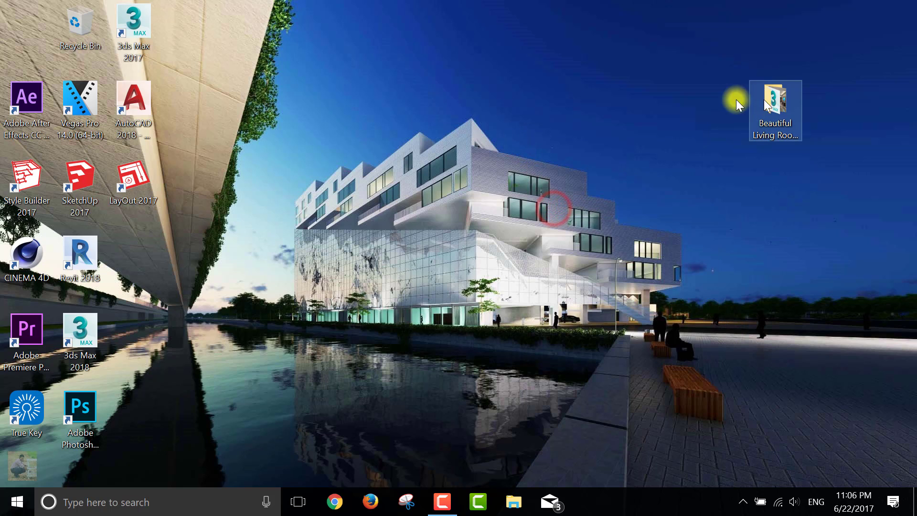
double_click(130, 21)
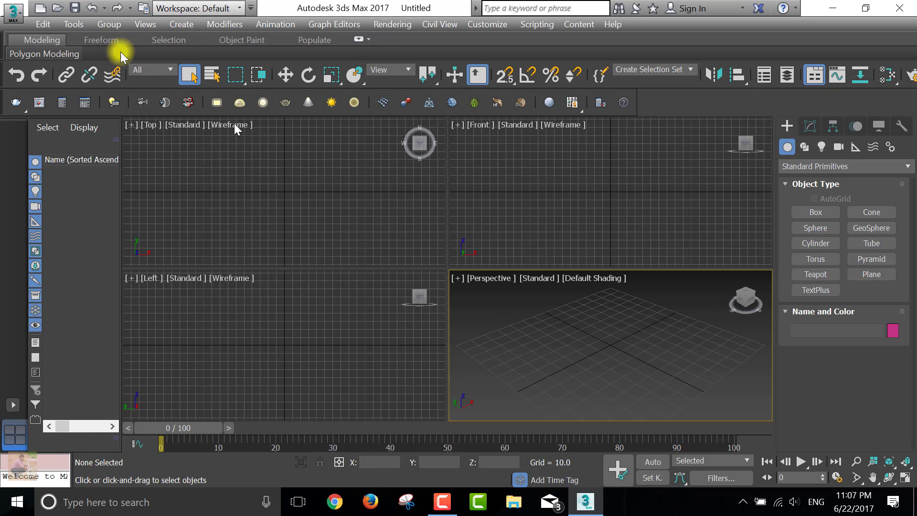
Open Beautiful Living Room 001.max, dismissing the gamma mismatch and V-Ray update prompts.
click(58, 7)
double_click(139, 108)
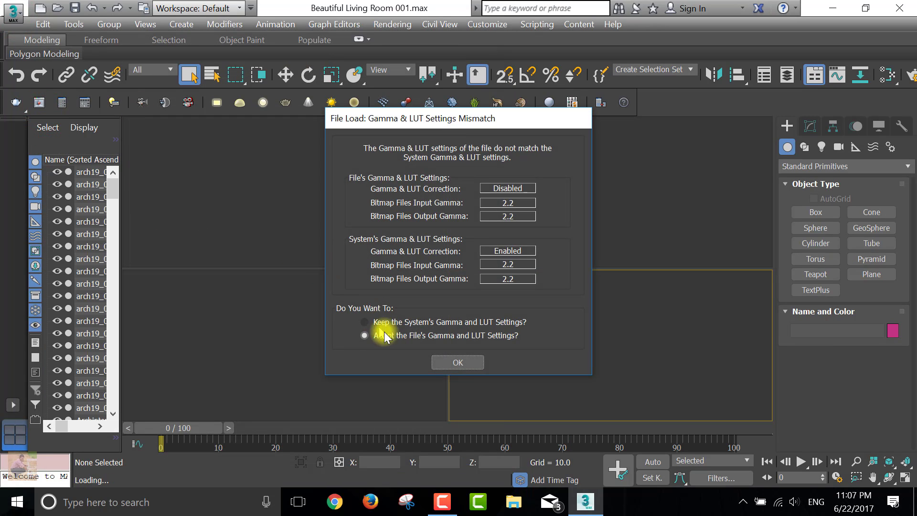
click(445, 363)
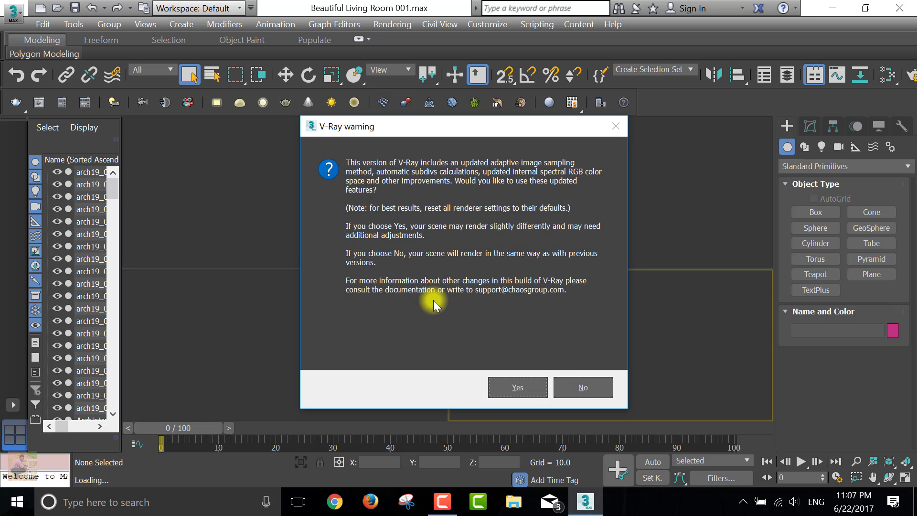
click(509, 382)
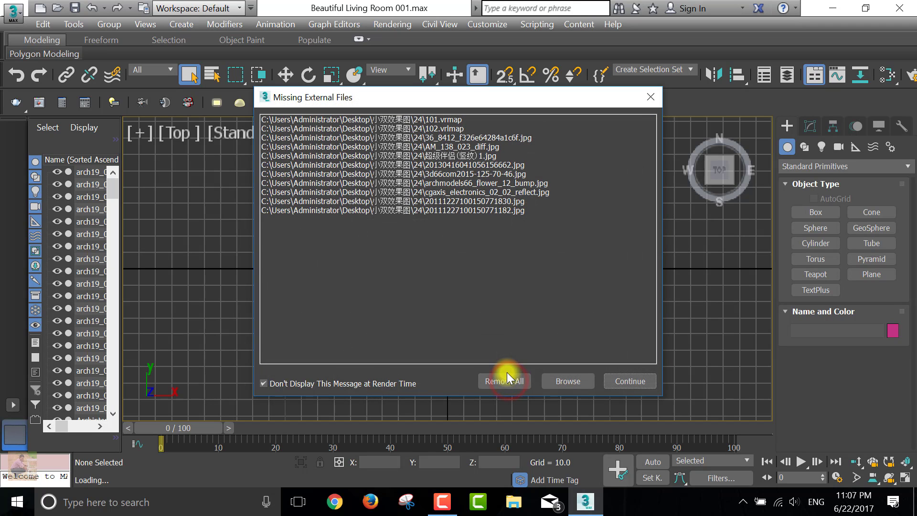
Add the Desktop's Beautiful Living Room 001\maps folder to the external file search paths.
click(566, 381)
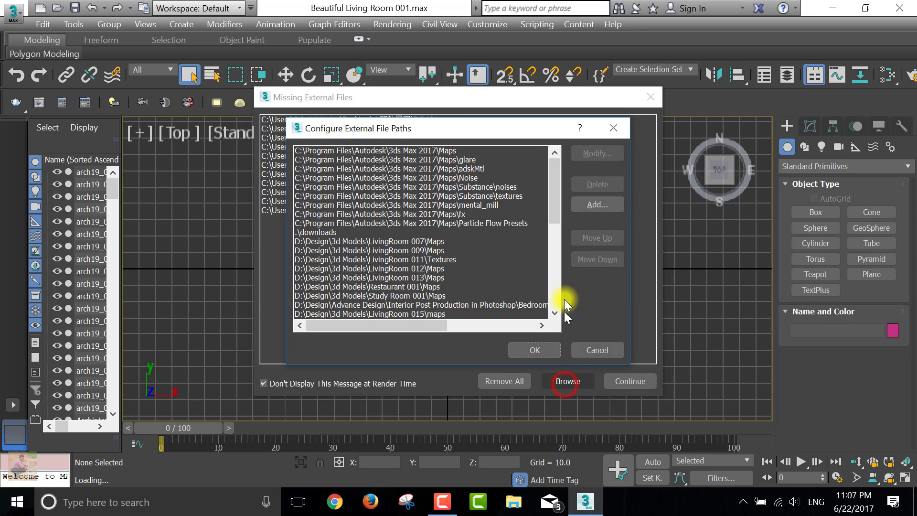
click(597, 206)
click(340, 133)
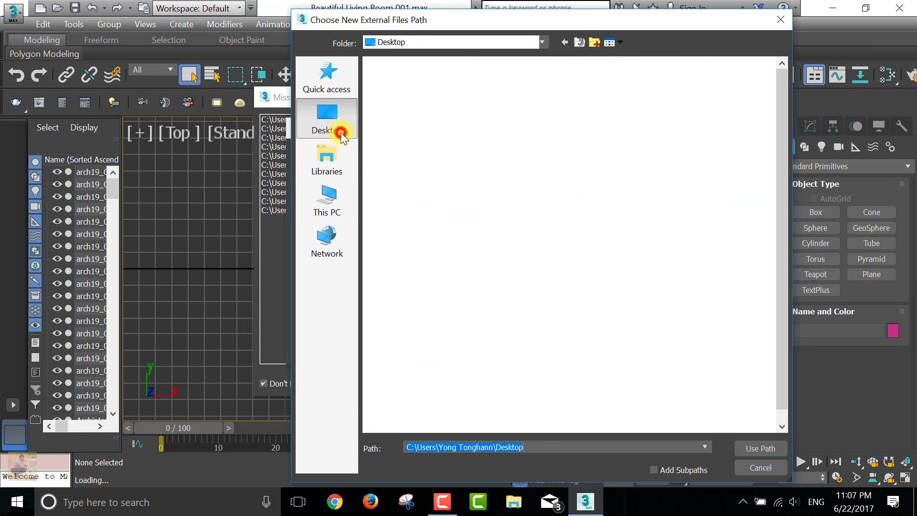
double_click(582, 314)
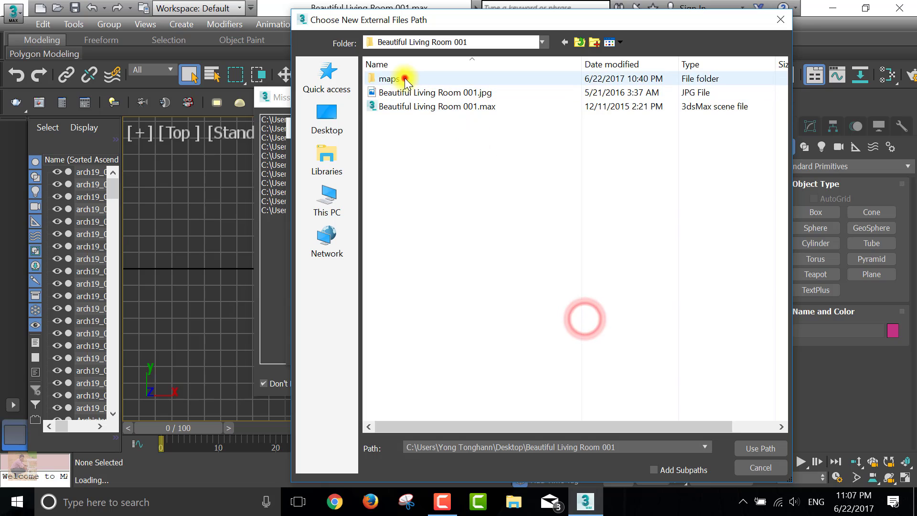
double_click(388, 79)
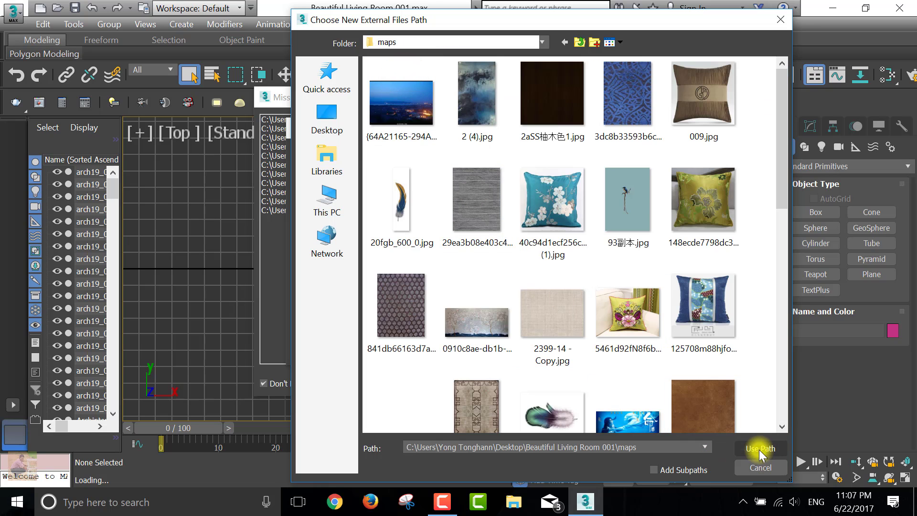
click(761, 449)
click(537, 351)
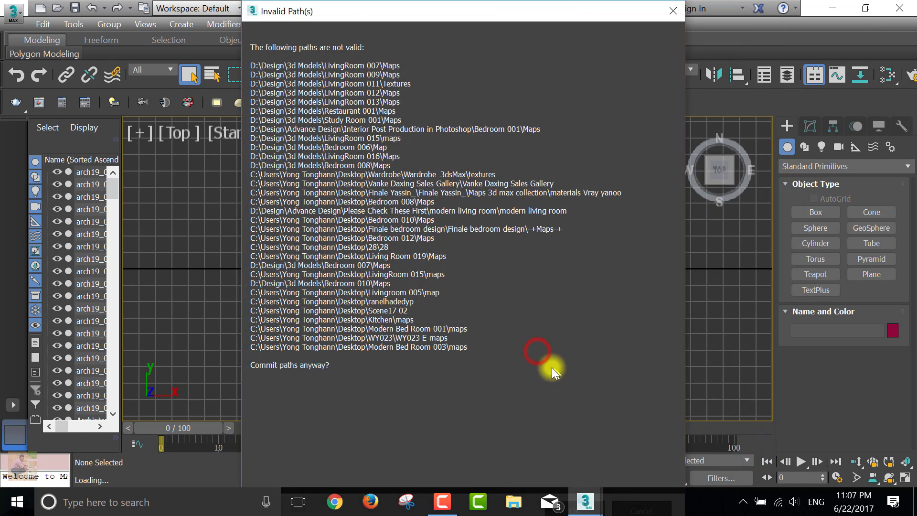
key(Return)
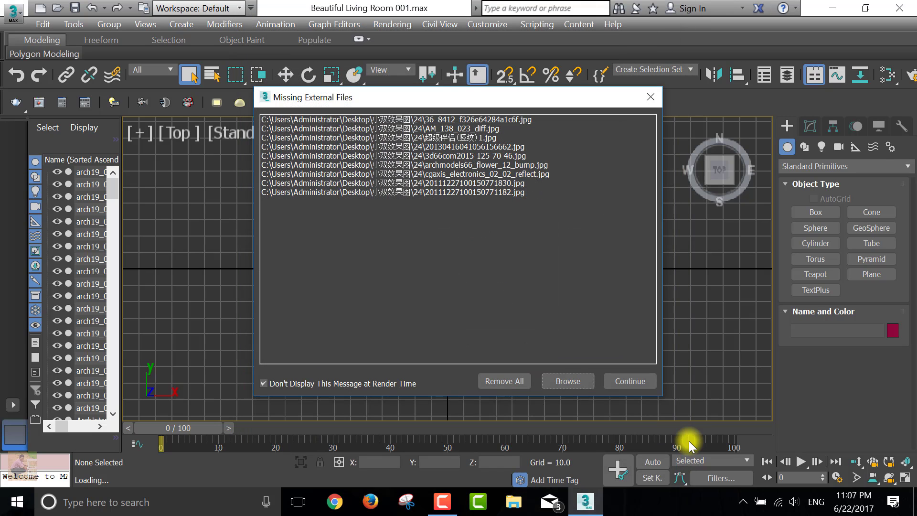
Skip the missing files, show Camera01 in Standard shading, and open Render Setup.
click(640, 383)
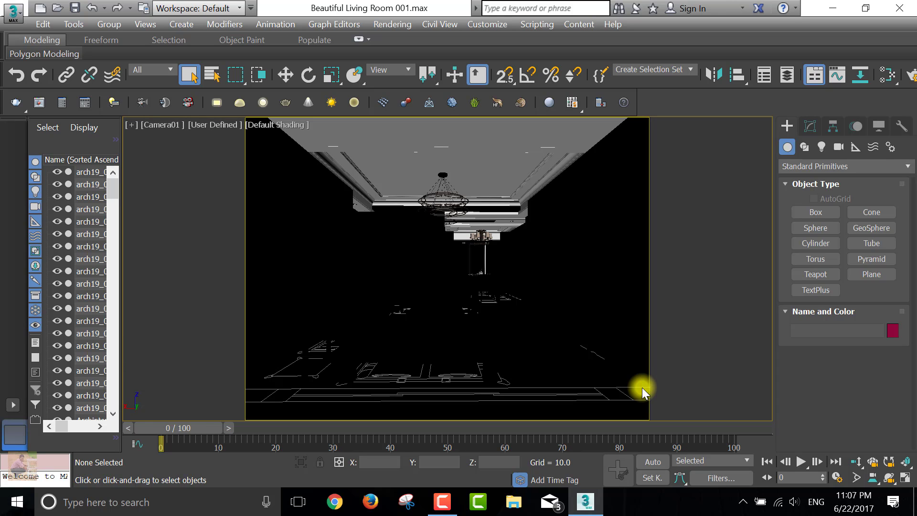
click(223, 129)
click(247, 148)
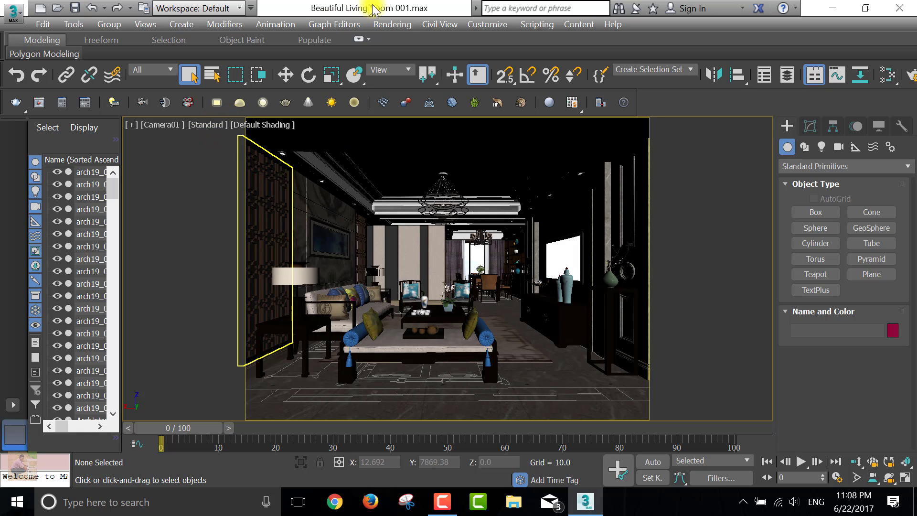
click(392, 24)
click(438, 86)
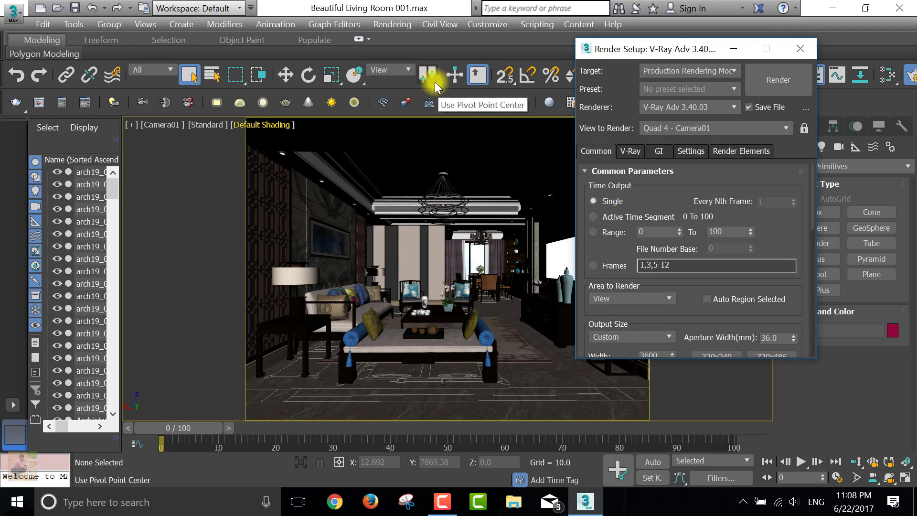
Look through the V-Ray Settings and GI tabs, then scroll Common to Render Output.
click(689, 150)
click(654, 149)
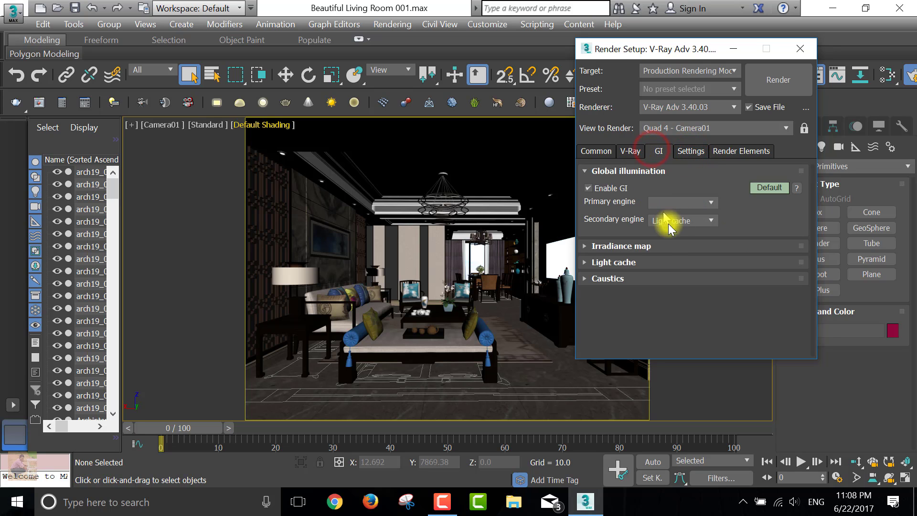
click(596, 151)
scroll(798, 268, down, 2)
scroll(805, 275, down, 3)
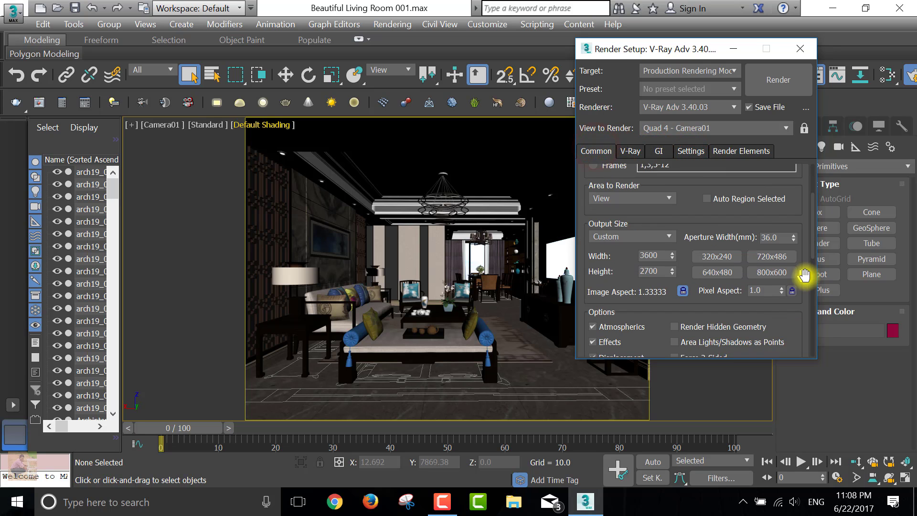
scroll(805, 274, down, 1)
drag(812, 234, 818, 345)
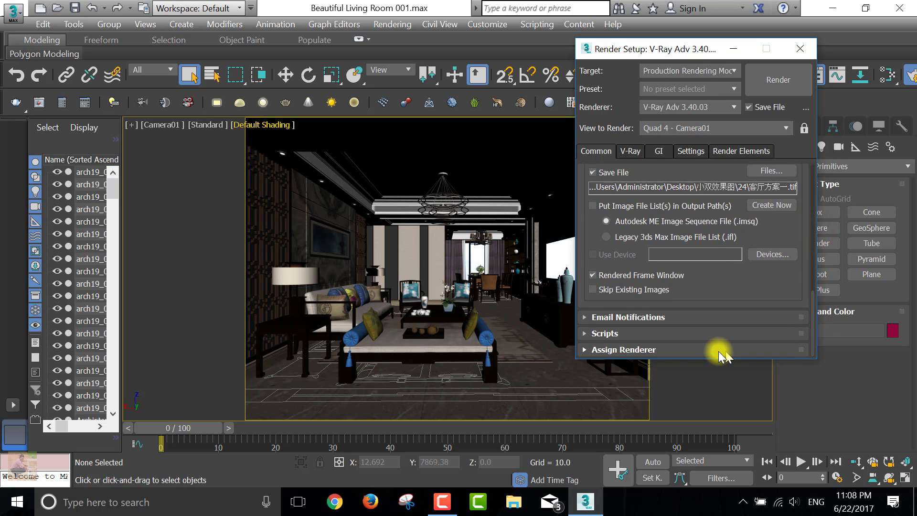
Assign Scanline as the production renderer and turn off its raytracing.
click(678, 349)
click(774, 289)
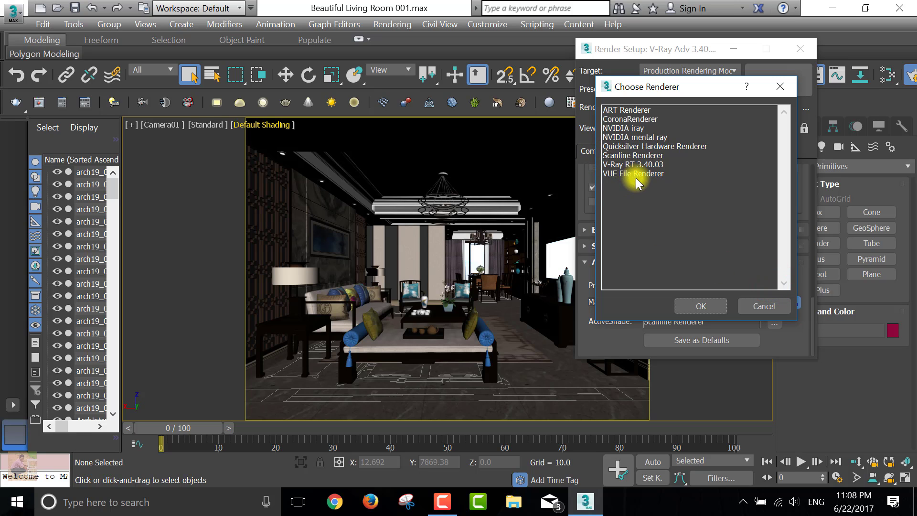
double_click(649, 155)
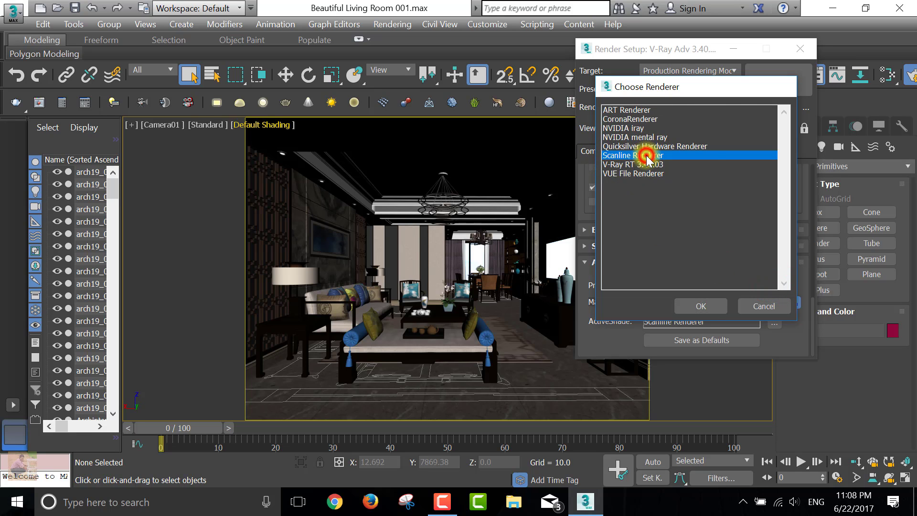
click(697, 149)
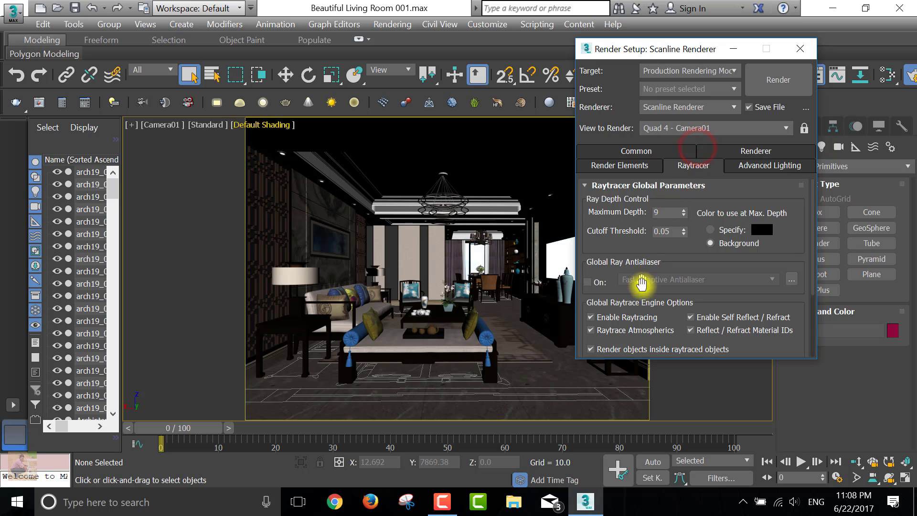
click(635, 318)
scroll(735, 272, down, 1)
scroll(749, 269, down, 2)
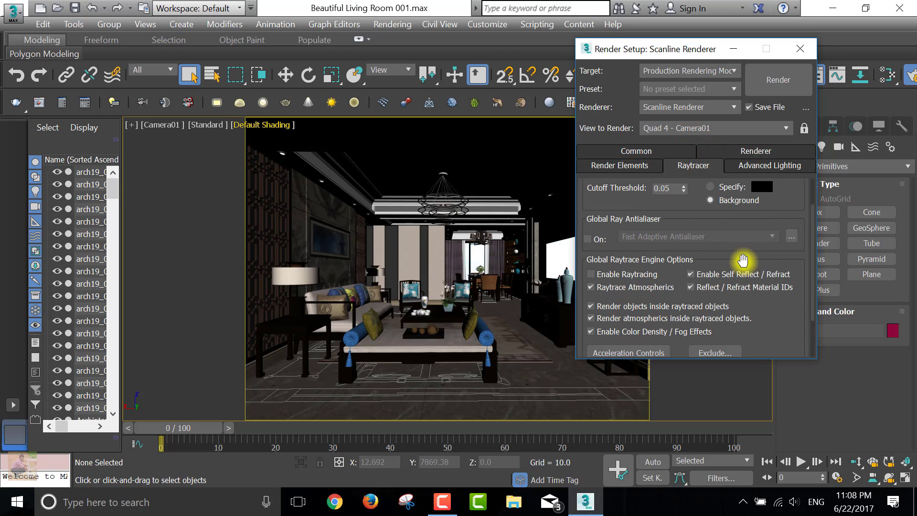
scroll(748, 269, down, 2)
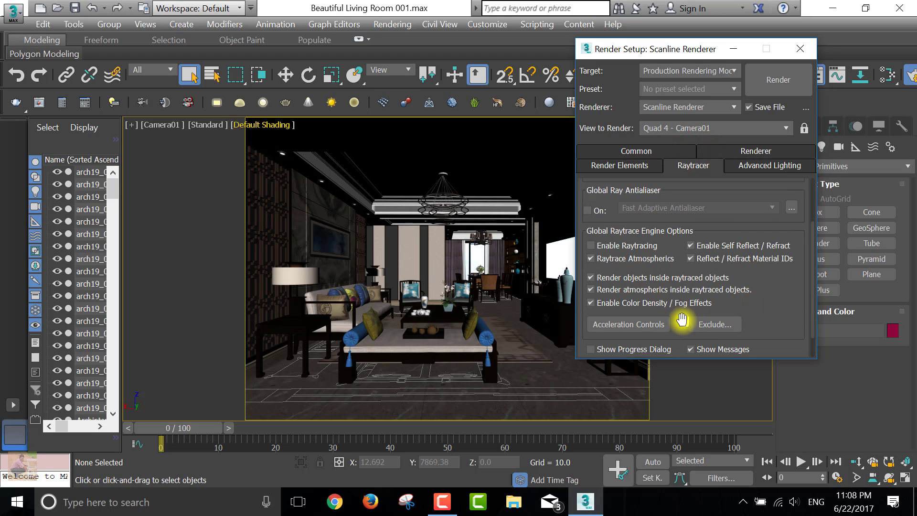
scroll(657, 309, down, 1)
scroll(669, 315, down, 1)
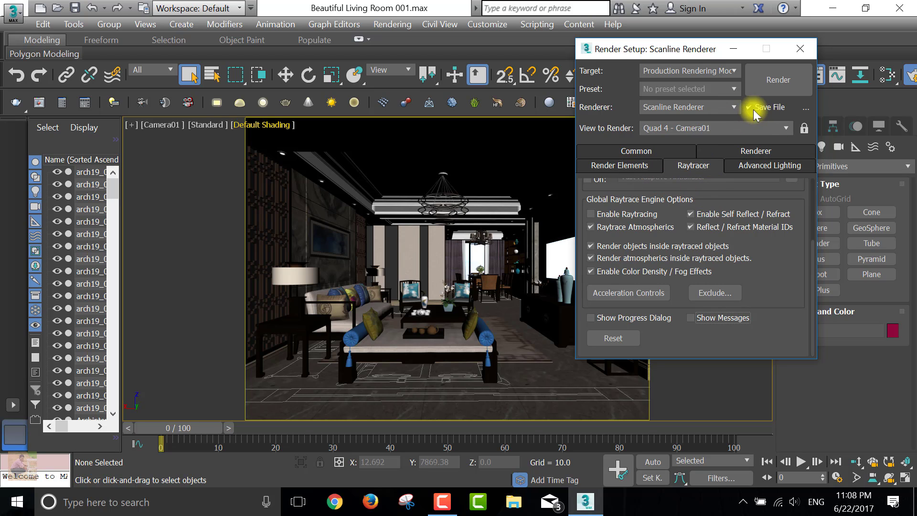
click(813, 248)
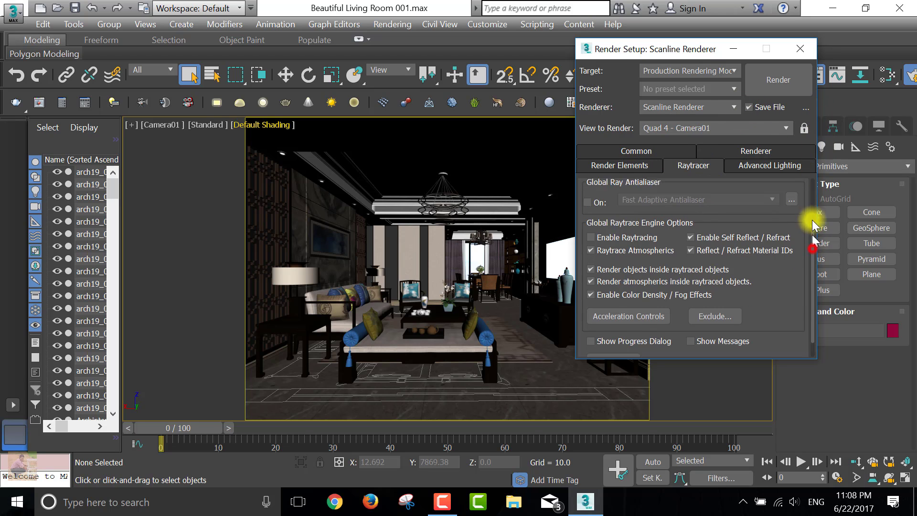
drag(814, 225, 807, 165)
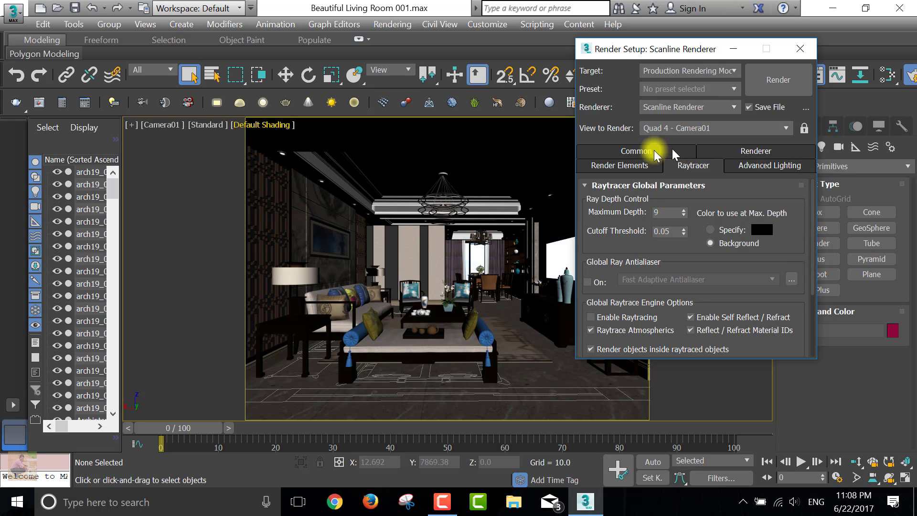
Assign V-Ray Adv 3.40.03 for production and V-Ray RT 3.40.03 for ActiveShade.
click(609, 153)
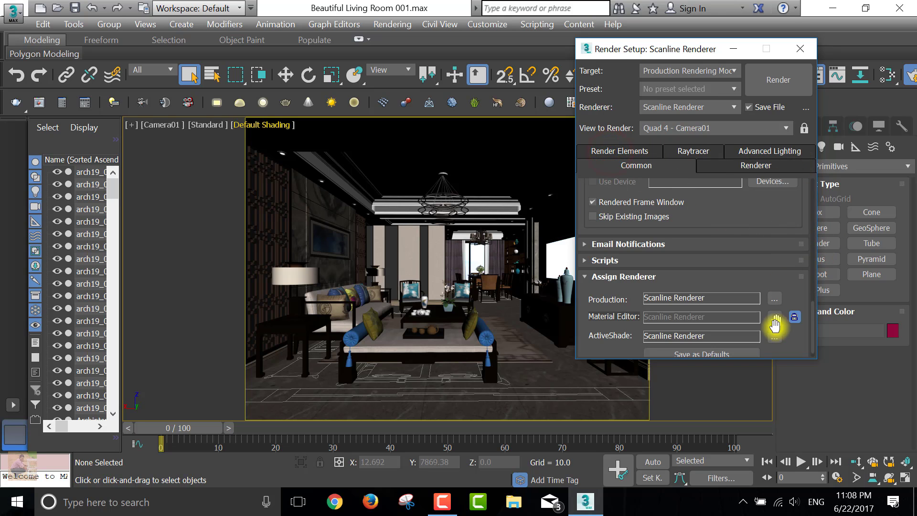
click(774, 299)
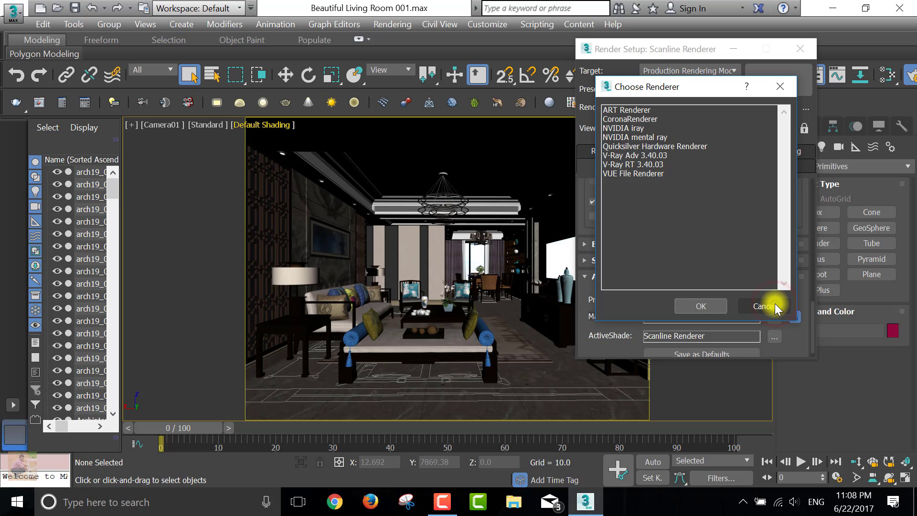
double_click(633, 155)
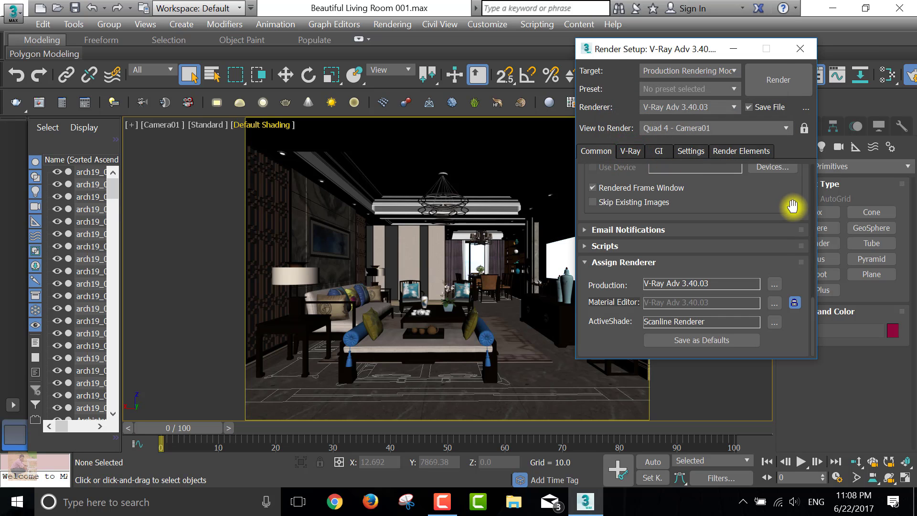
click(778, 324)
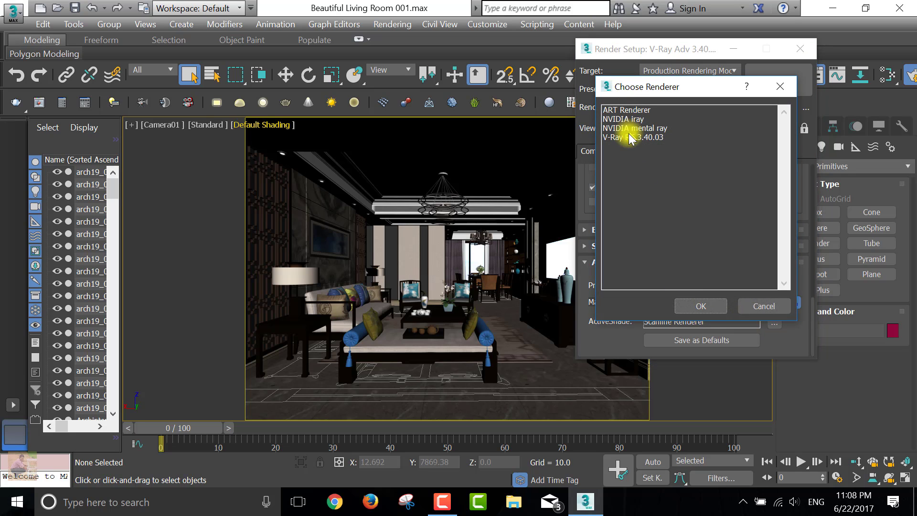
double_click(628, 137)
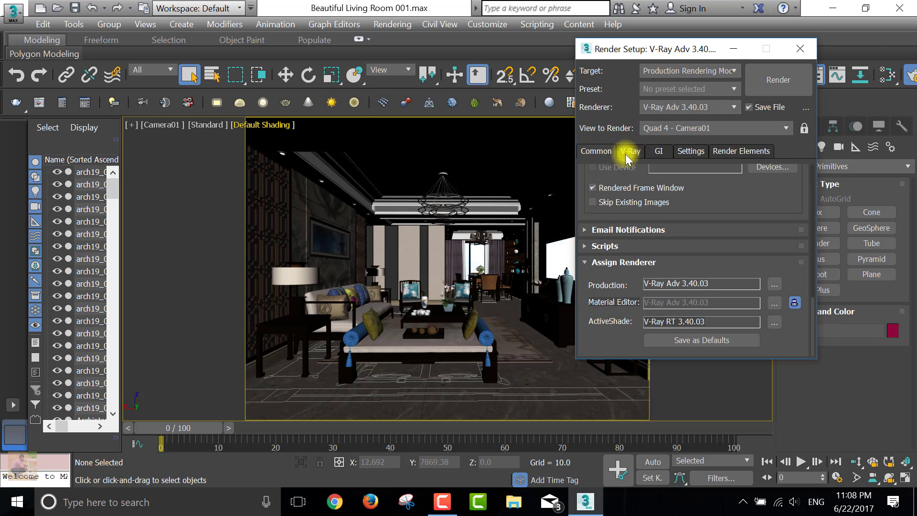
click(593, 154)
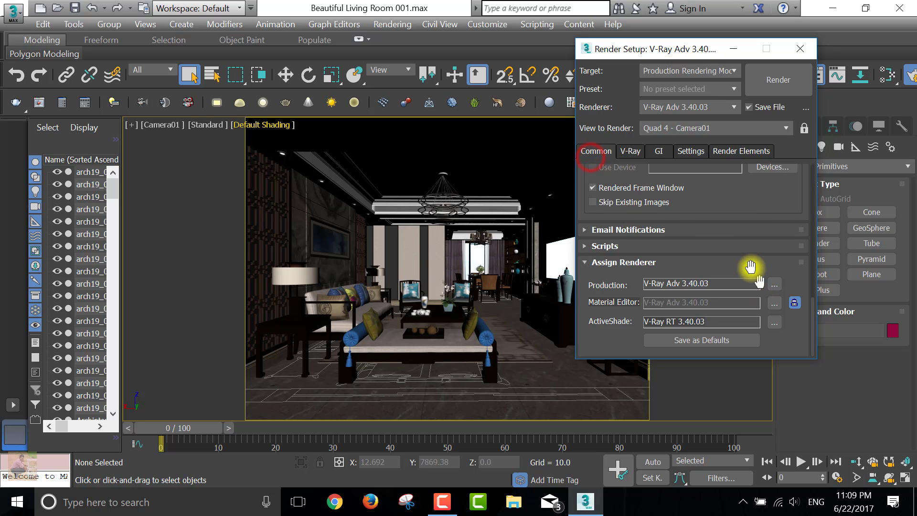
Set the output size to the HDTV (video) preset at 1280 × 720.
drag(811, 309, 814, 170)
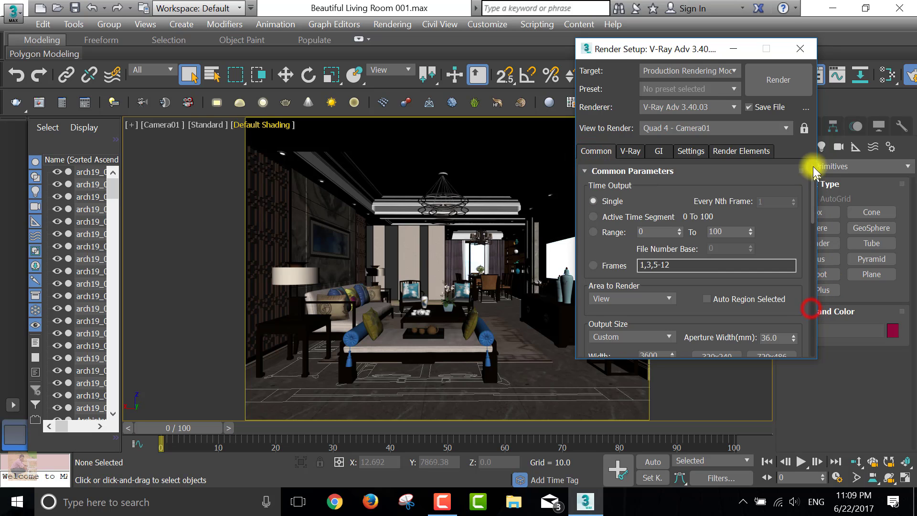
scroll(700, 270, down, 3)
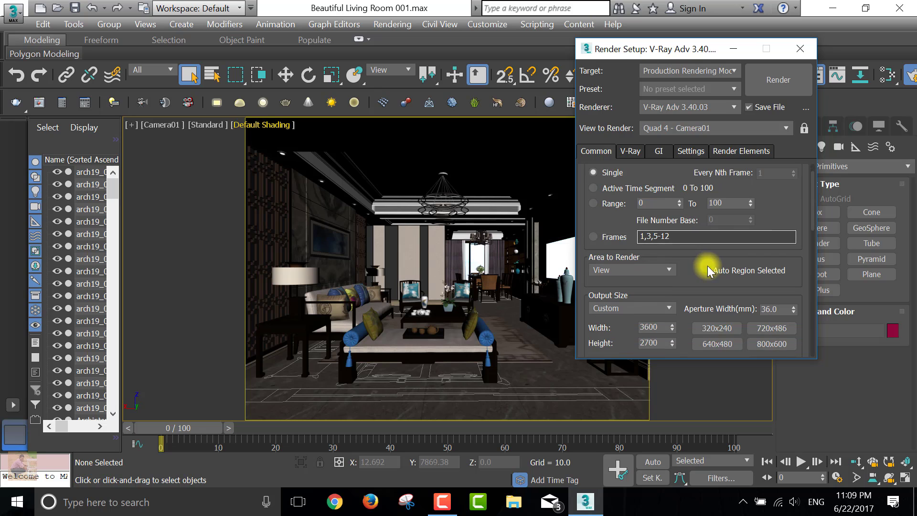
click(664, 280)
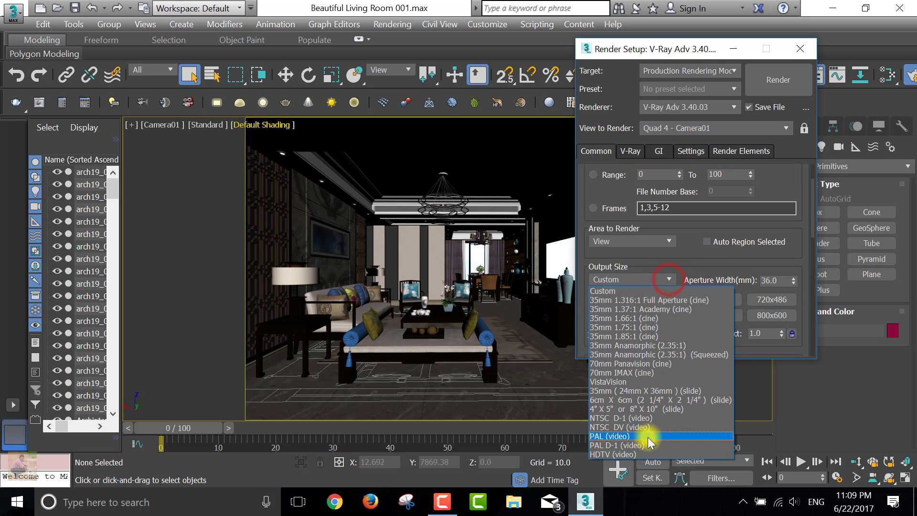
click(626, 454)
click(716, 315)
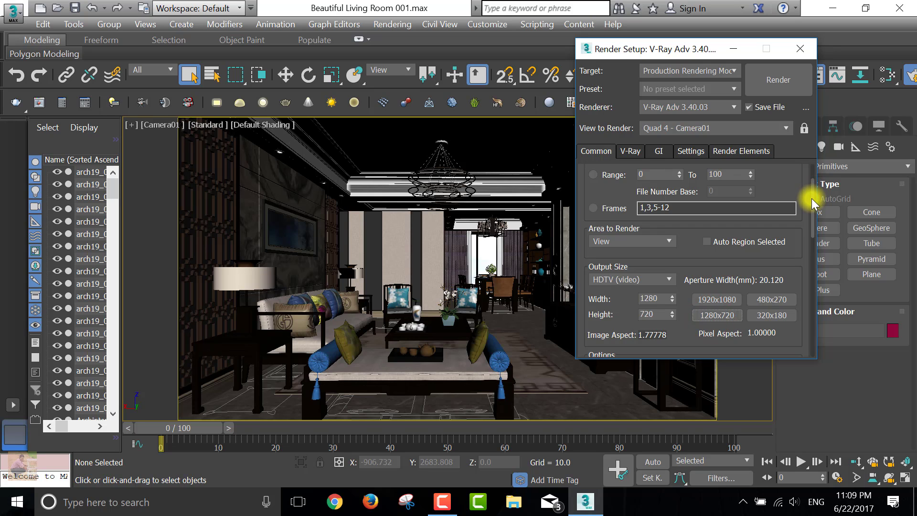
drag(812, 203, 823, 287)
click(771, 234)
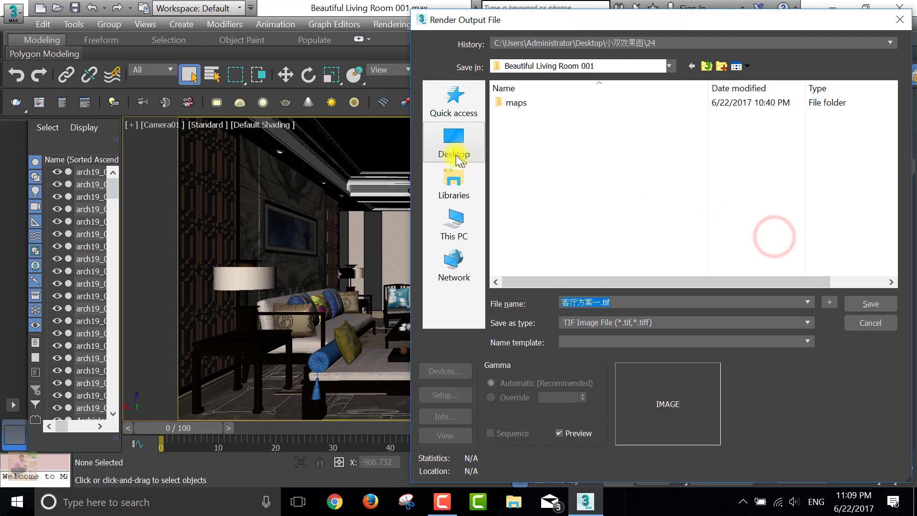
Name the render output file Beautiful Living Room Render in the Desktop folder.
click(456, 158)
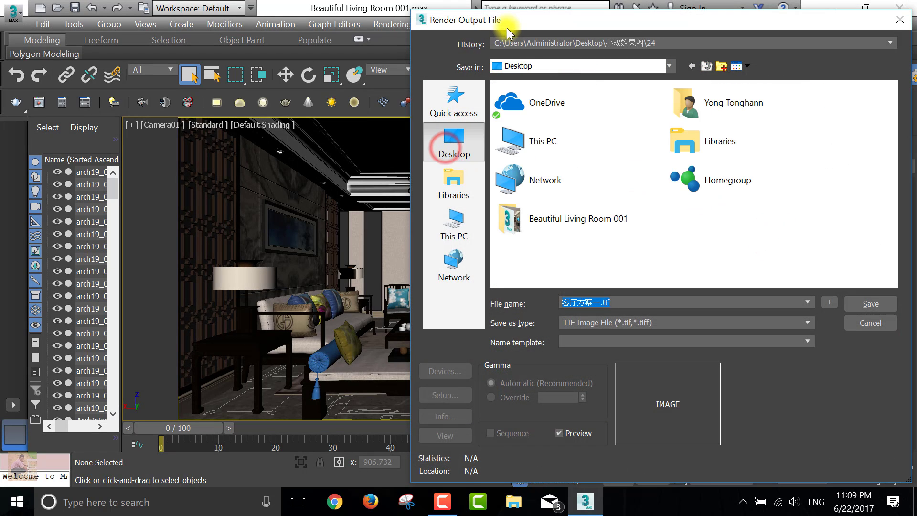
drag(508, 26, 345, 58)
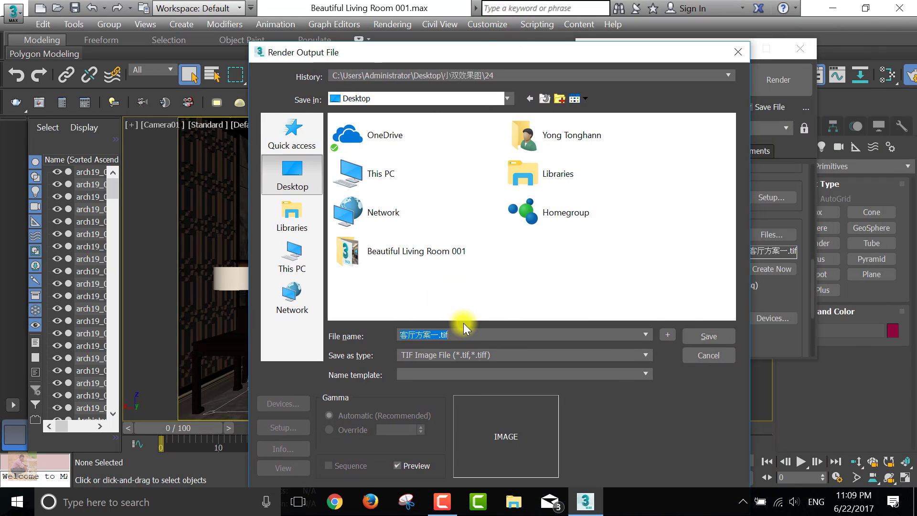
text(Be)
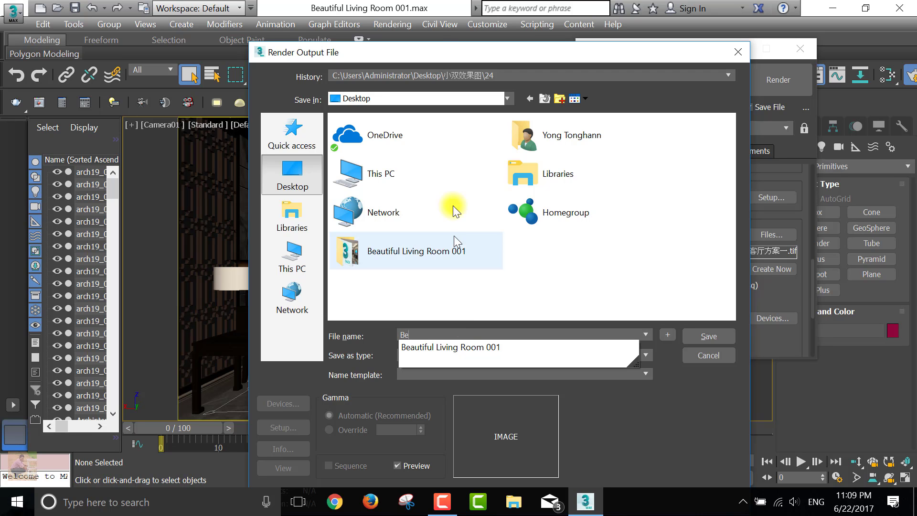
mouse_move(435, 56)
mouse_down()
mouse_move(747, 287)
mouse_move(442, 47)
mouse_up()
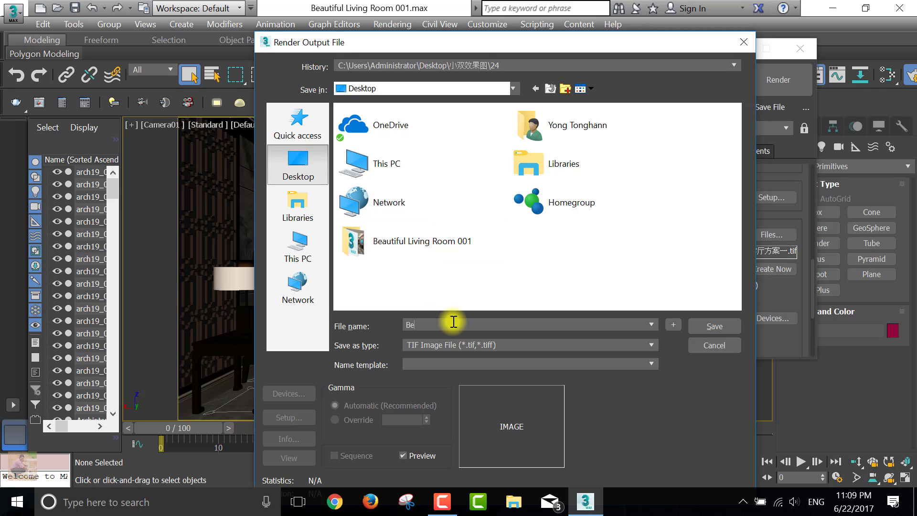
text(au)
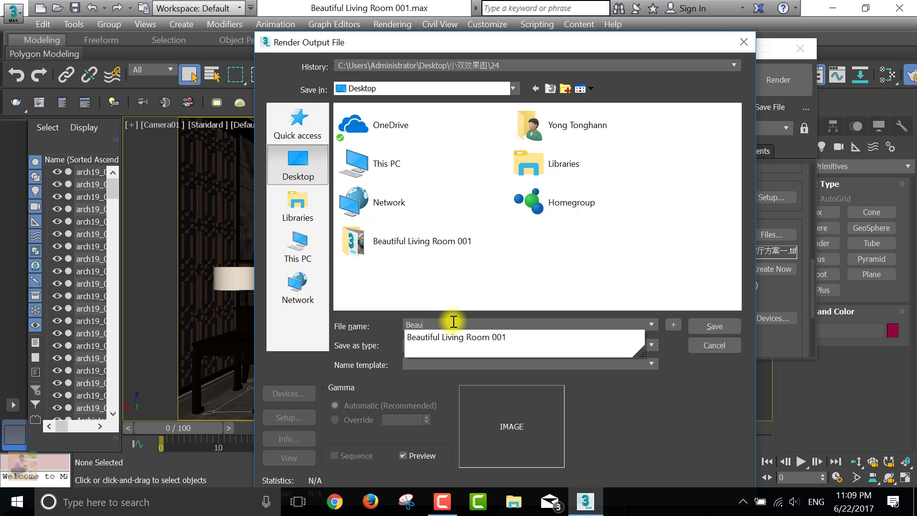
click(498, 345)
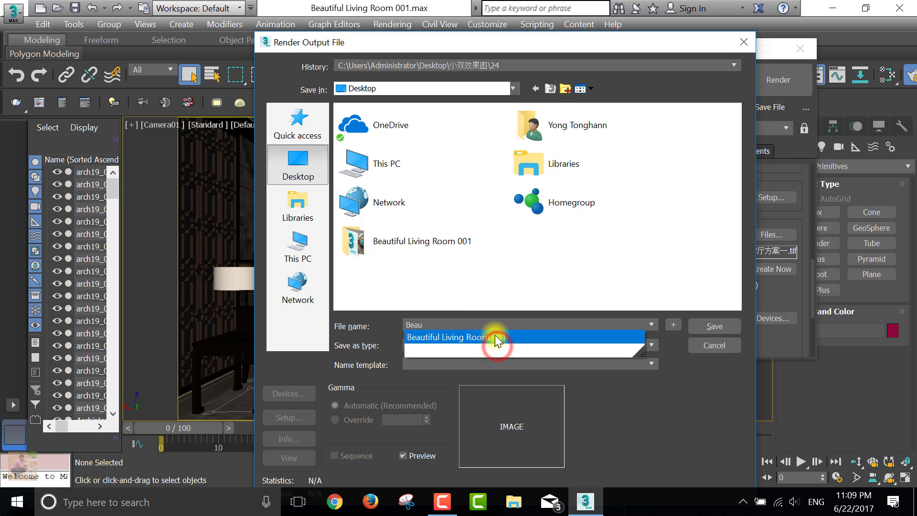
click(526, 337)
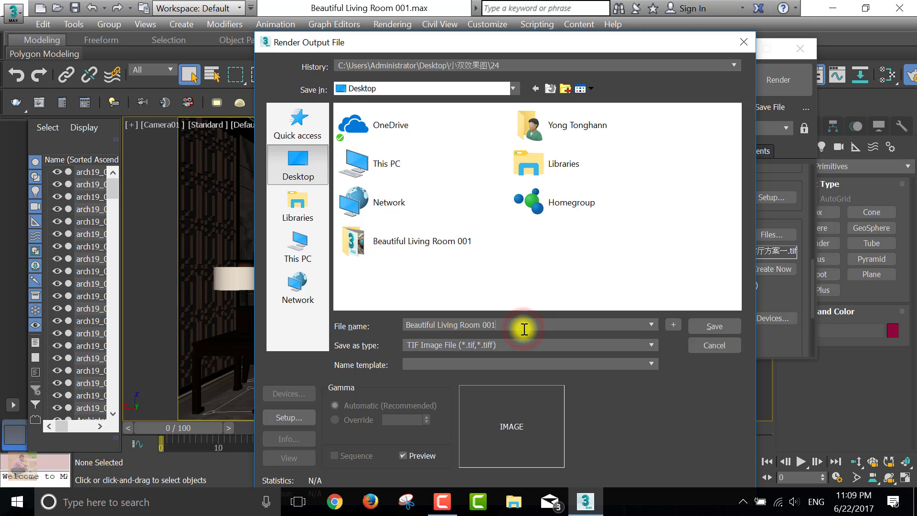
key(BackSpace)
key(BackSpace)
key(BackSpace)
text(Render)
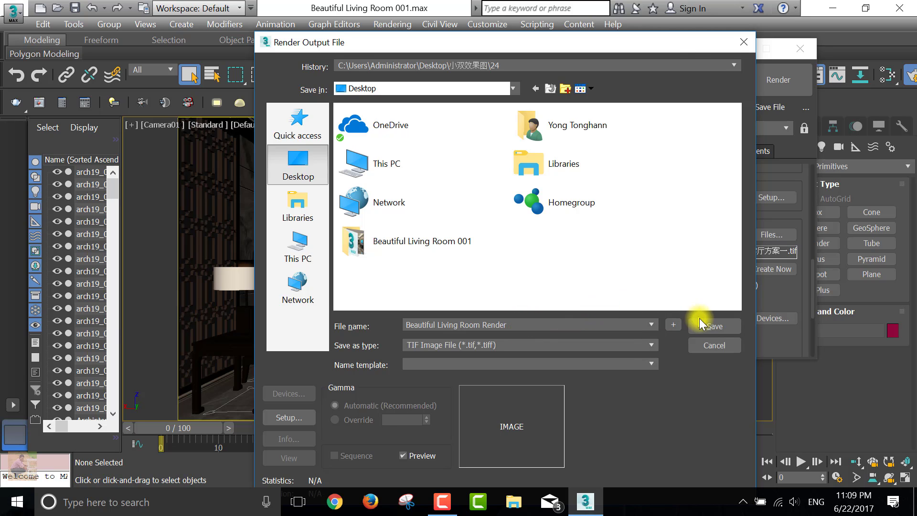
Save the output as a PNG image and accept the PNG options.
click(595, 344)
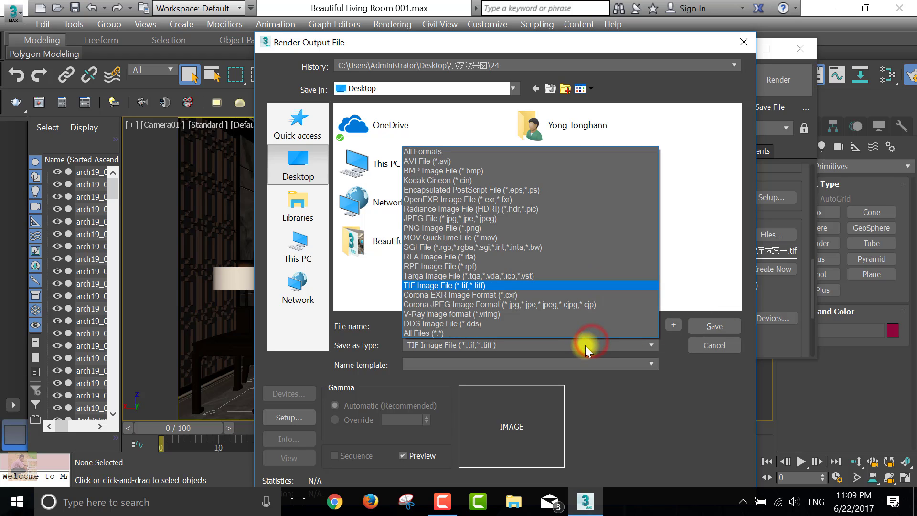
click(479, 227)
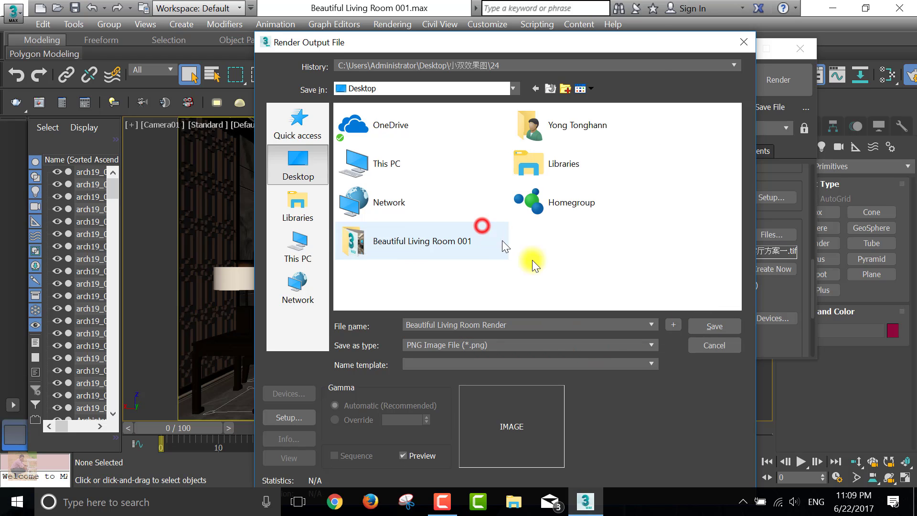
click(716, 326)
click(367, 196)
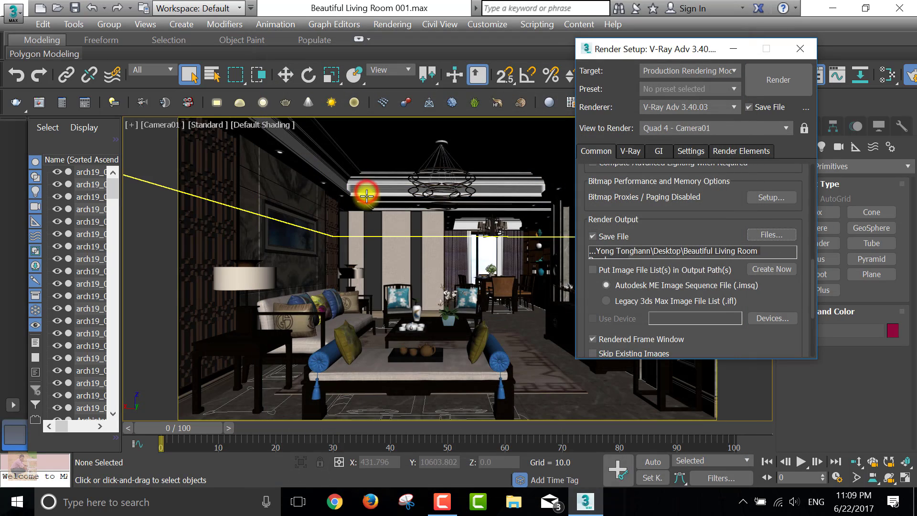
Switch the image sampler to Bucket and set Global DMC to Advanced mode.
click(633, 155)
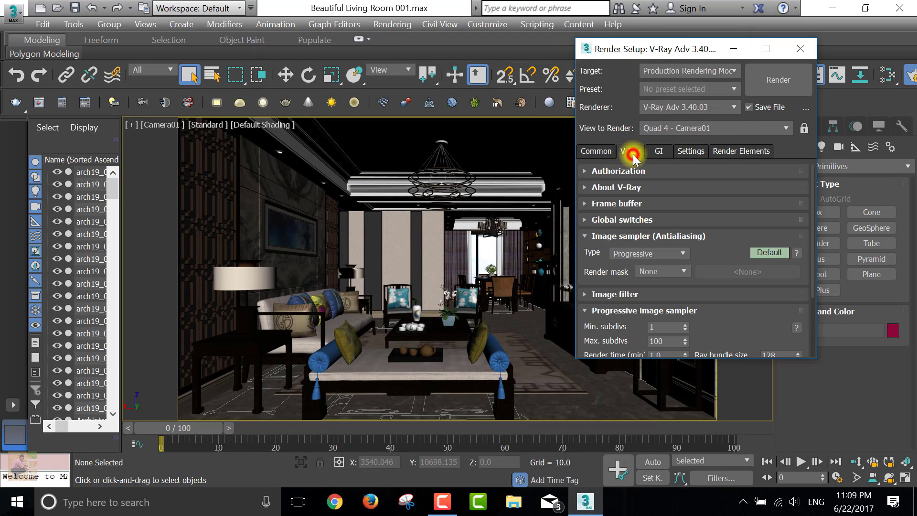
click(661, 253)
click(631, 265)
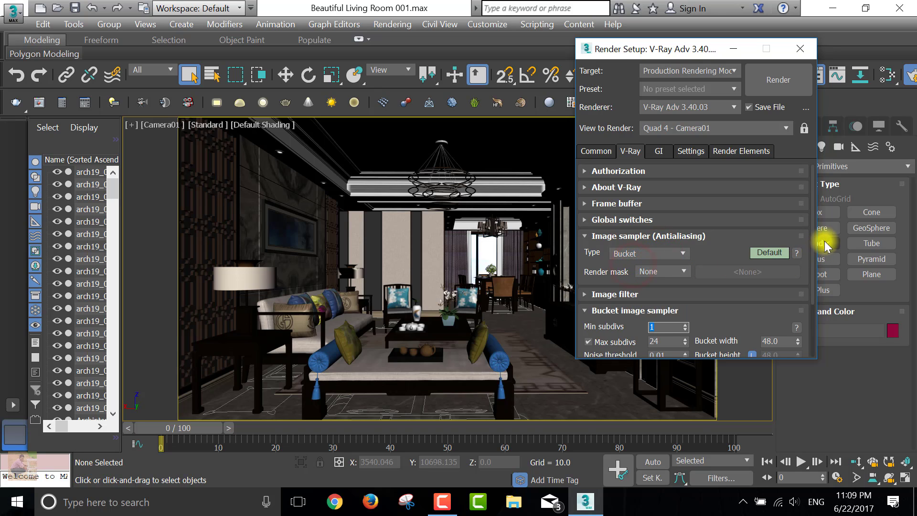
click(767, 250)
drag(808, 258, 816, 311)
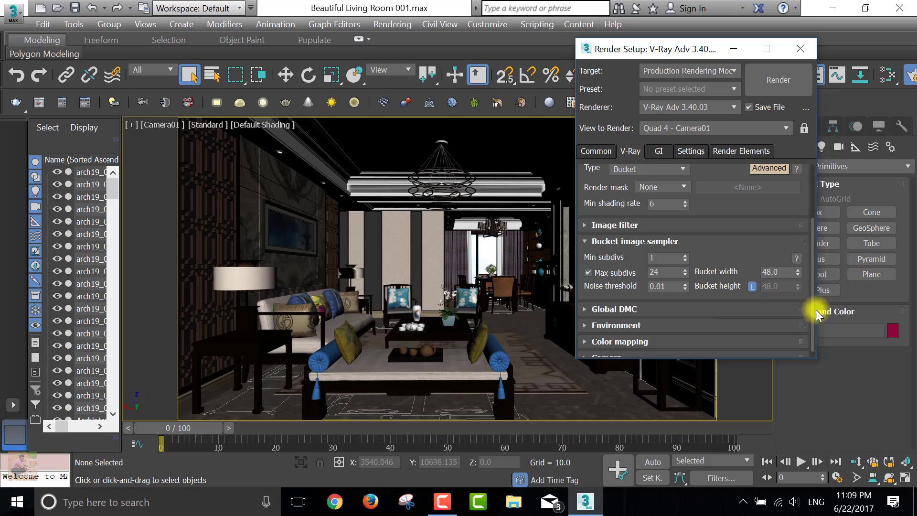
click(627, 308)
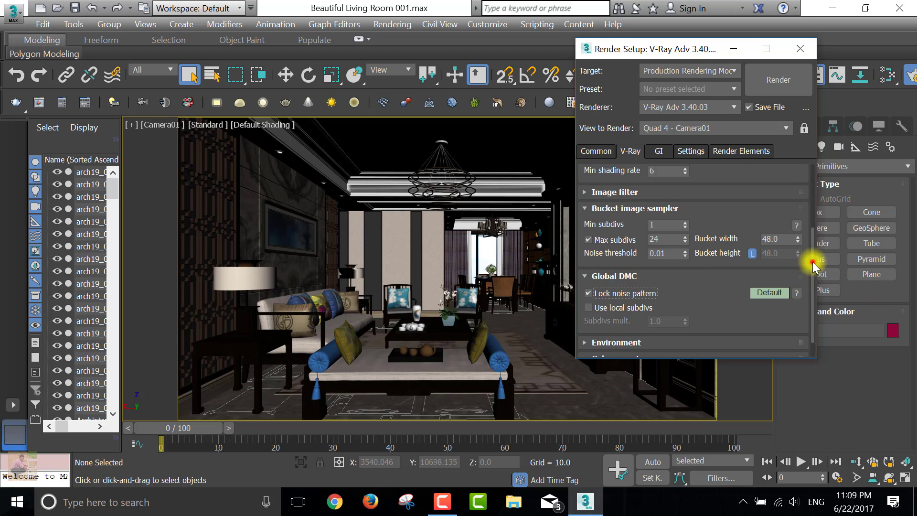
scroll(813, 264, down, 1)
click(776, 267)
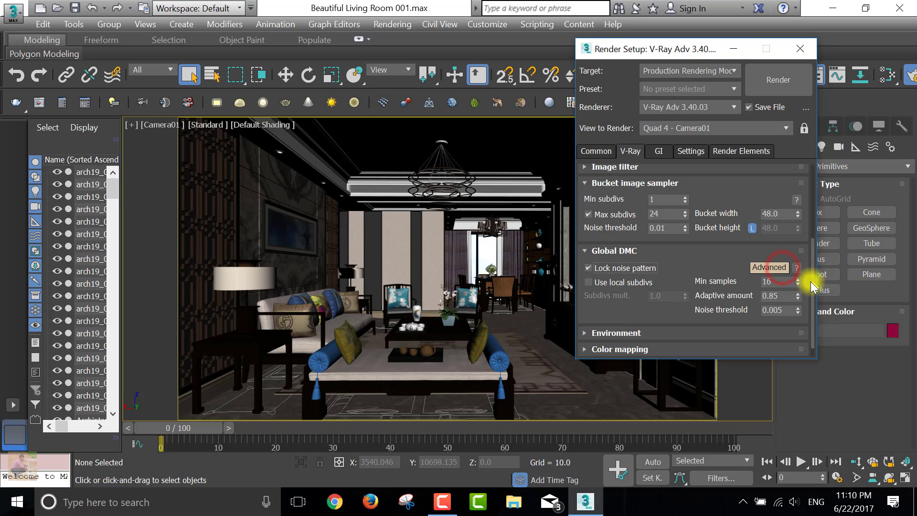
scroll(813, 275, down, 1)
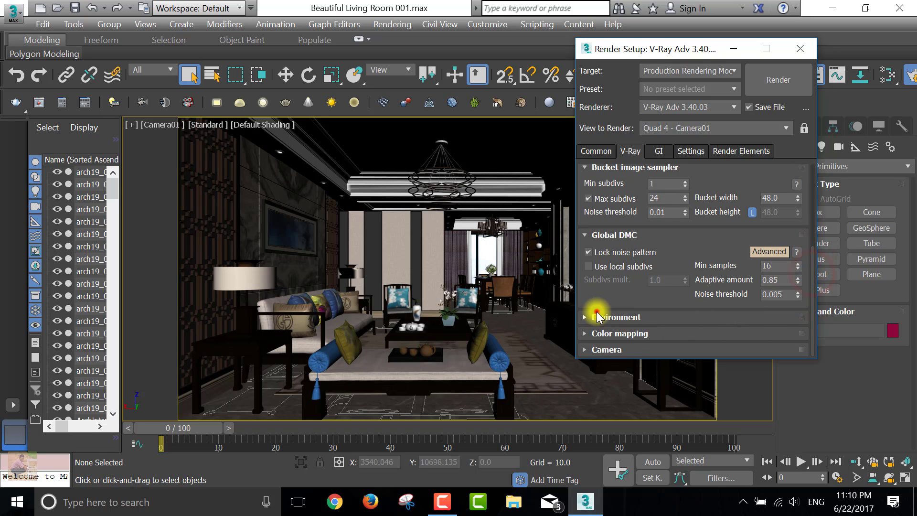
Enable the GI environment and reflection/refraction environment overrides at 1.0.
click(597, 317)
click(614, 196)
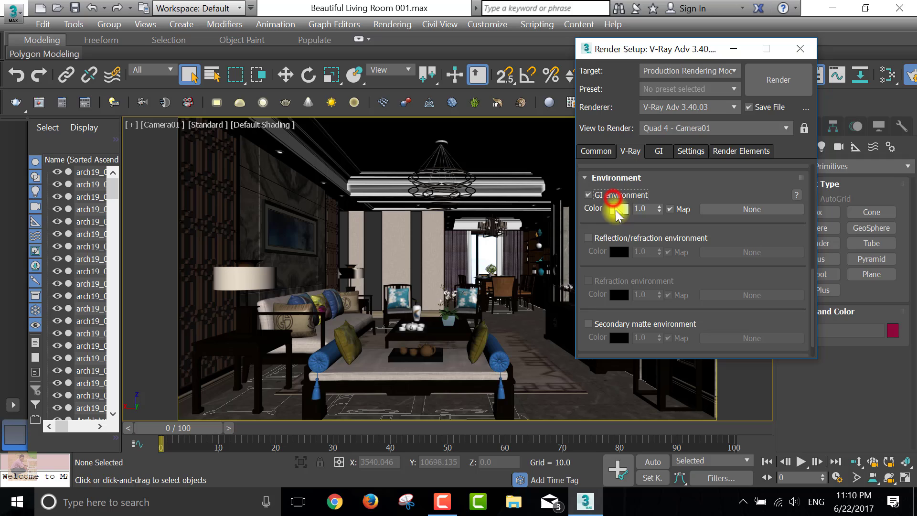
click(621, 241)
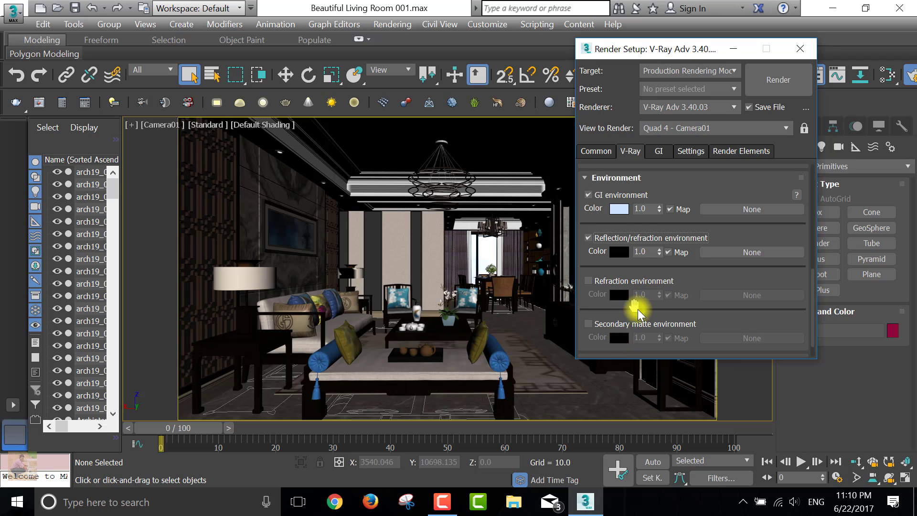
scroll(641, 315, down, 2)
scroll(640, 320, up, 3)
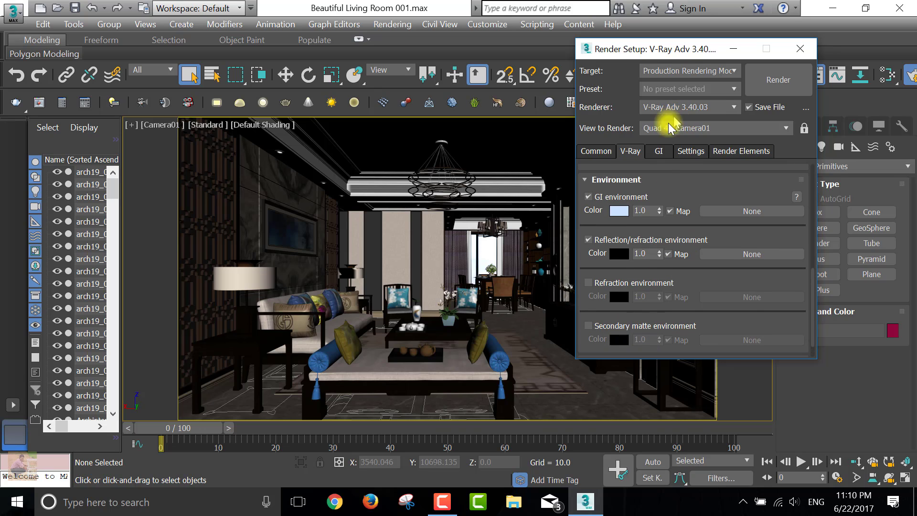
scroll(736, 313, down, 3)
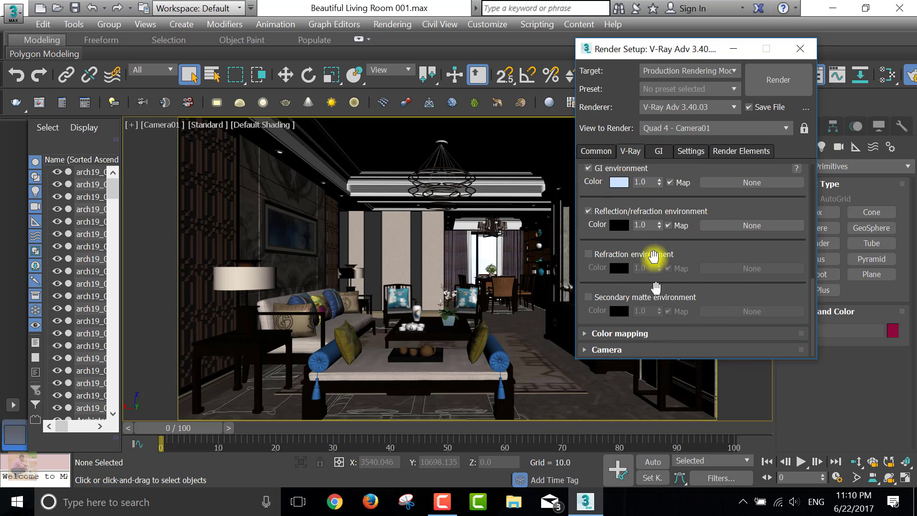
Make Irradiance map the primary GI engine with the Medium preset.
click(668, 150)
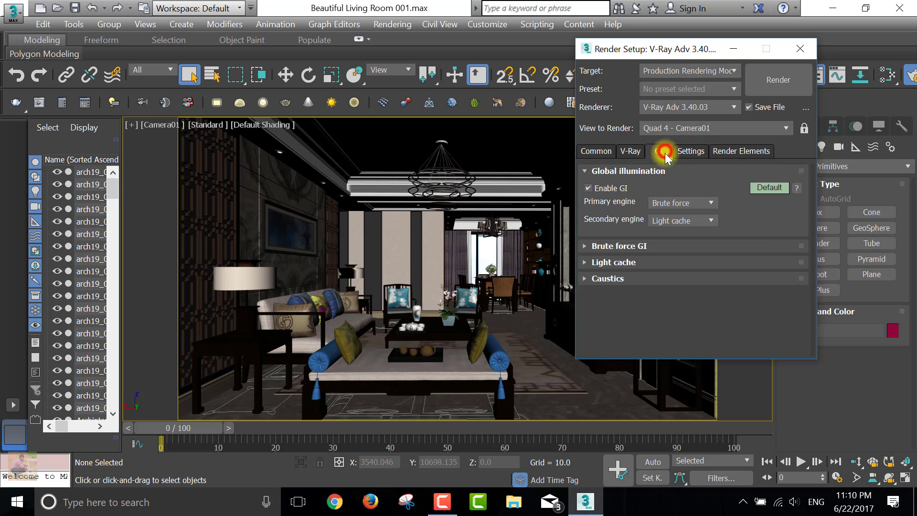
click(673, 203)
click(674, 214)
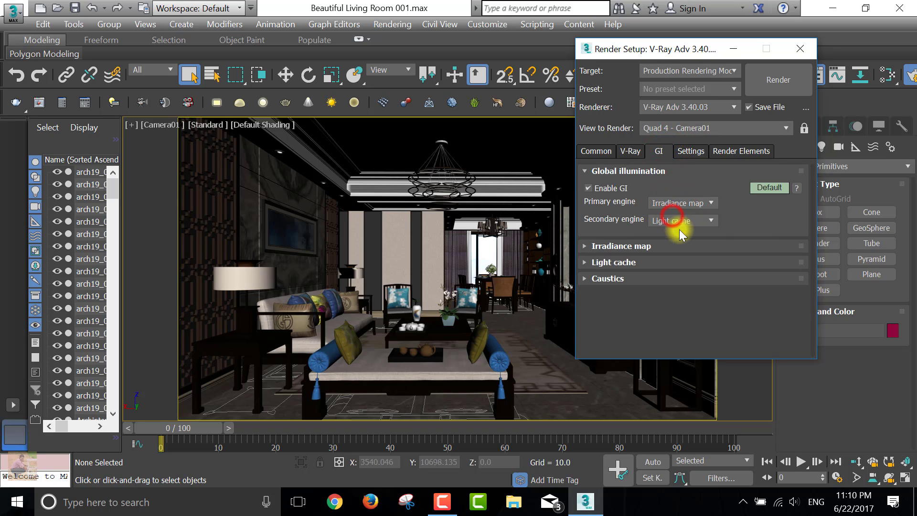
click(620, 247)
click(684, 190)
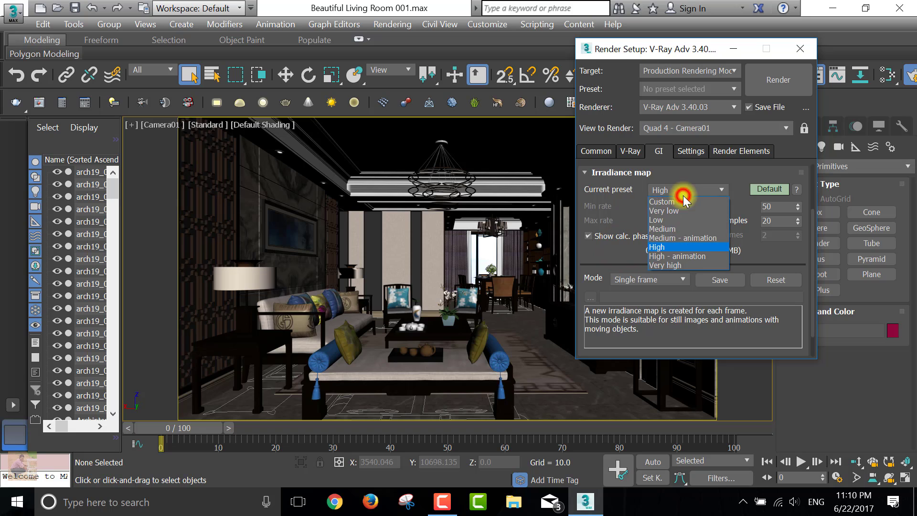
click(659, 228)
scroll(659, 249, down, 2)
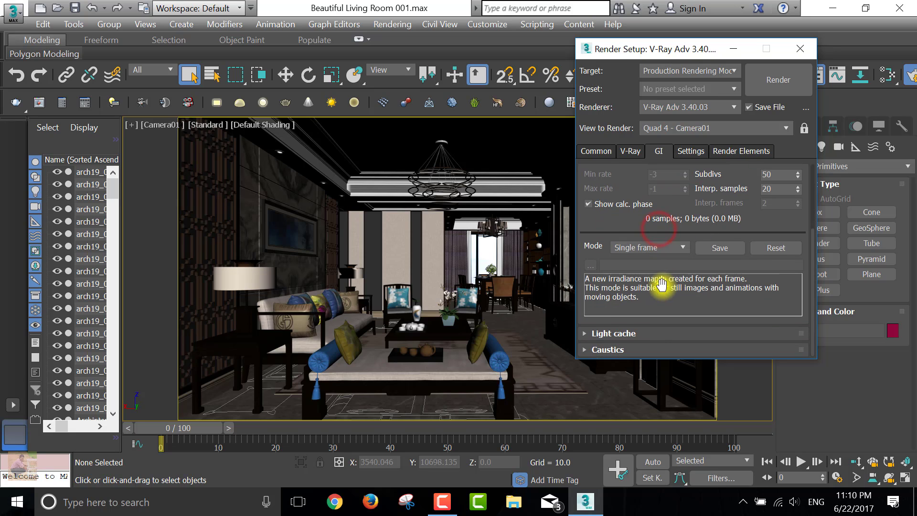
Set the Light cache subdivs to 1000.
click(651, 331)
click(670, 254)
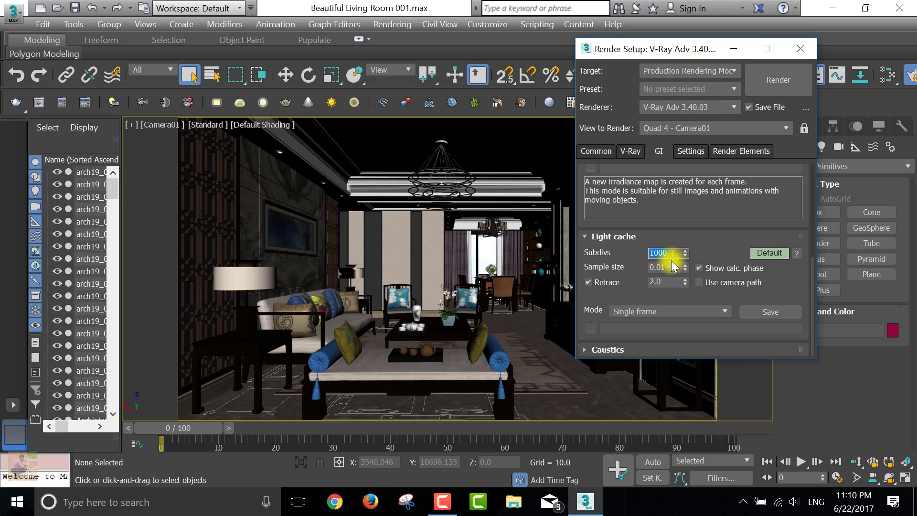
click(686, 162)
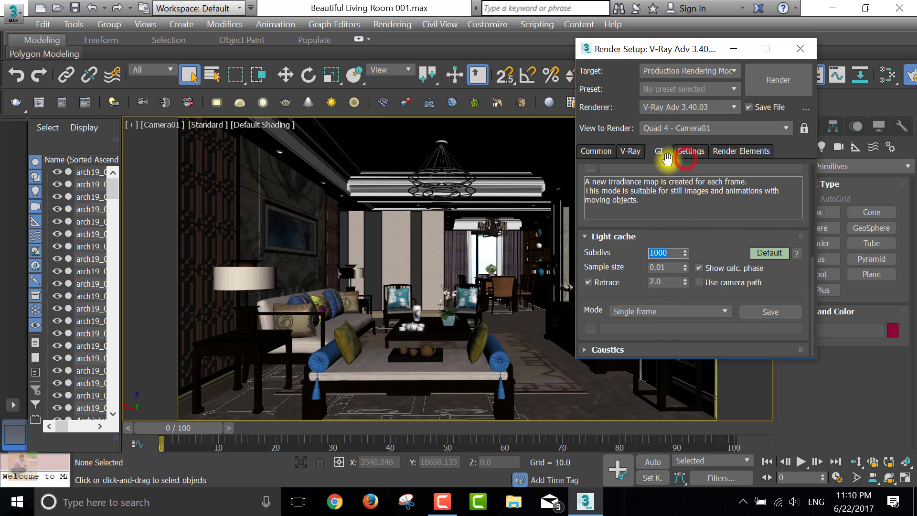
click(597, 152)
Recheck the V-Ray, GI and Common tabs and move Render Setup to the lower left.
click(636, 152)
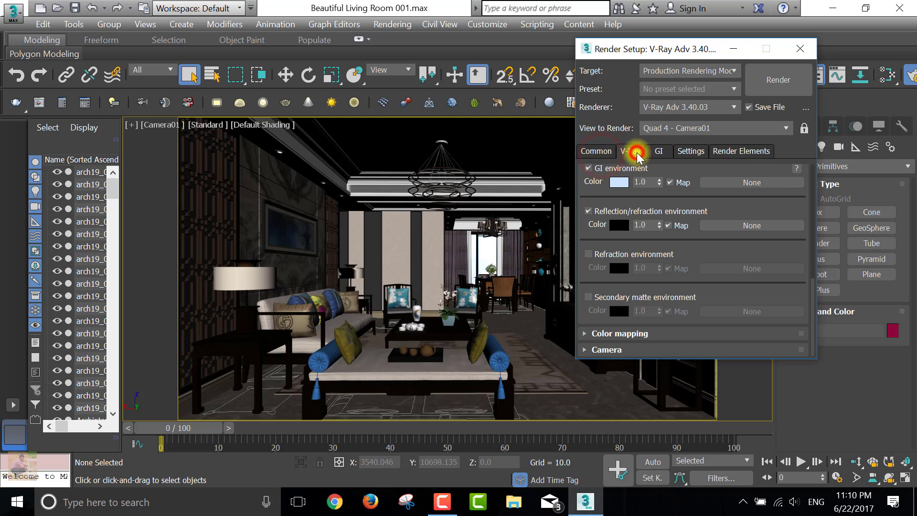
click(660, 151)
click(607, 152)
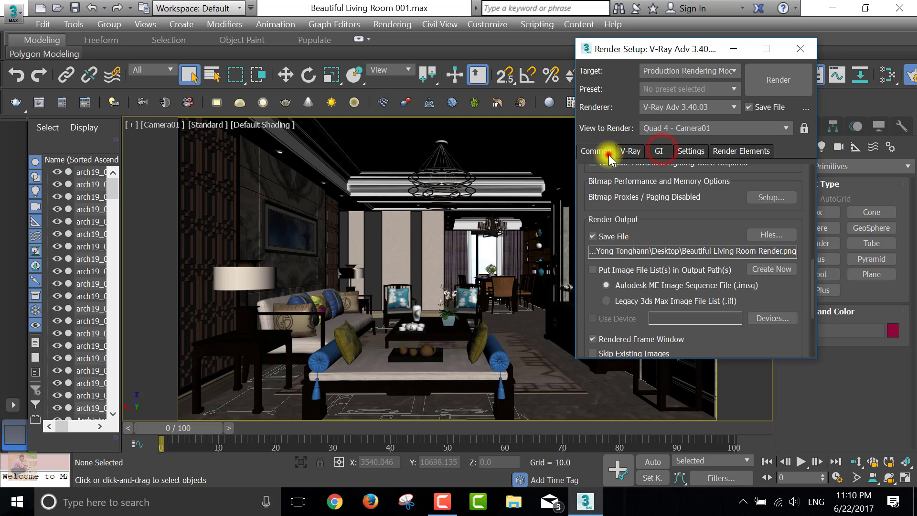
click(623, 153)
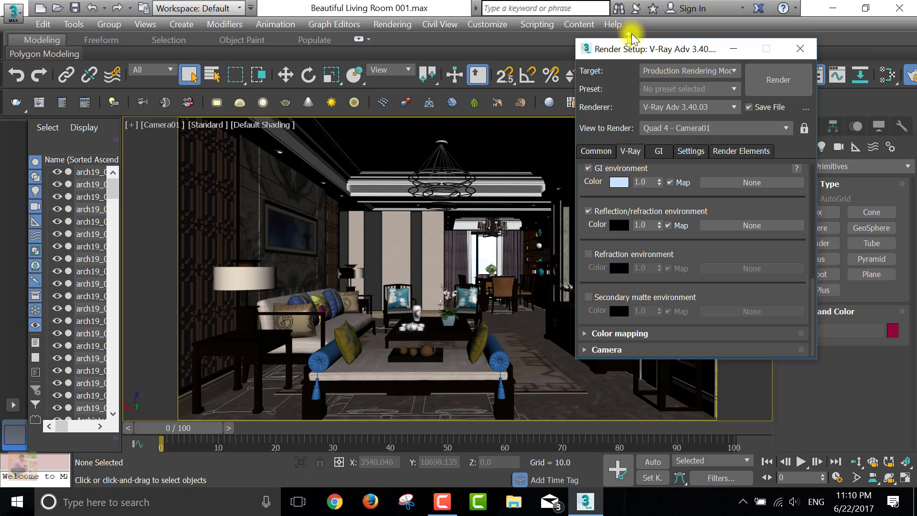
mouse_move(626, 48)
mouse_down()
mouse_move(829, 197)
mouse_move(914, 197)
mouse_up()
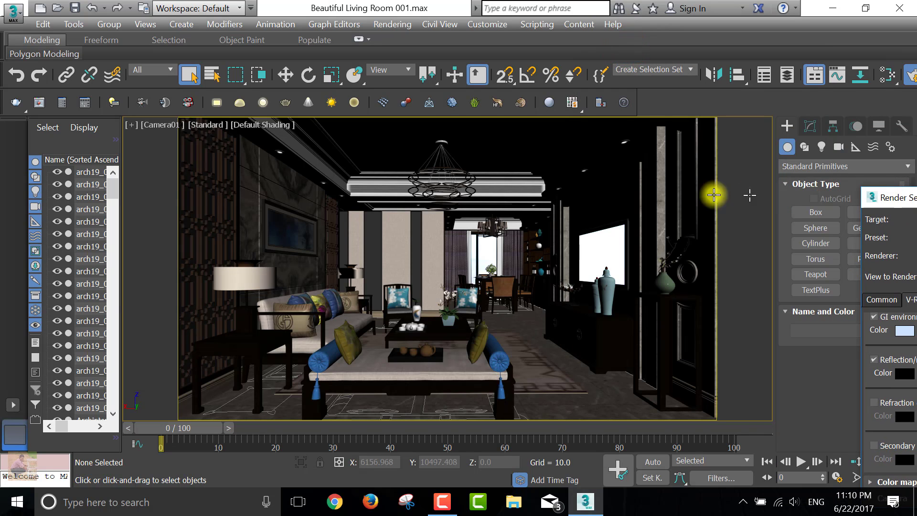
click(368, 234)
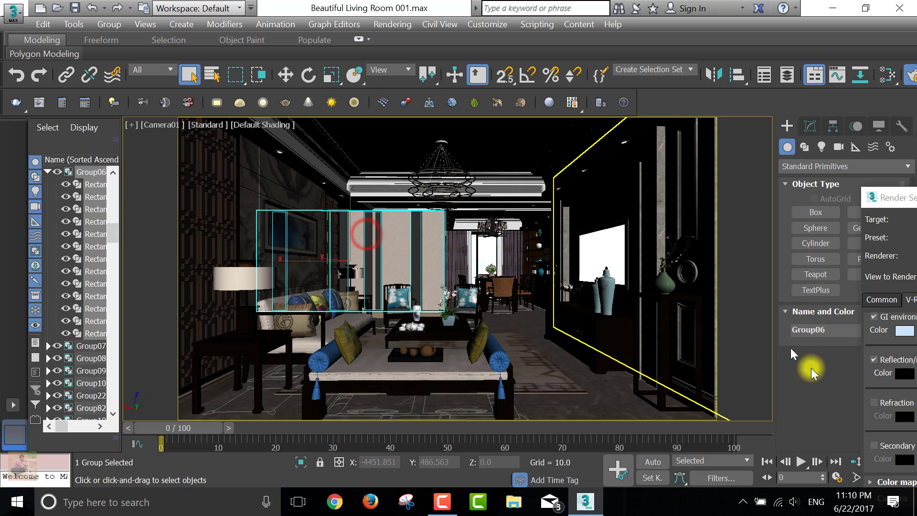
click(874, 196)
drag(883, 198, 3, 319)
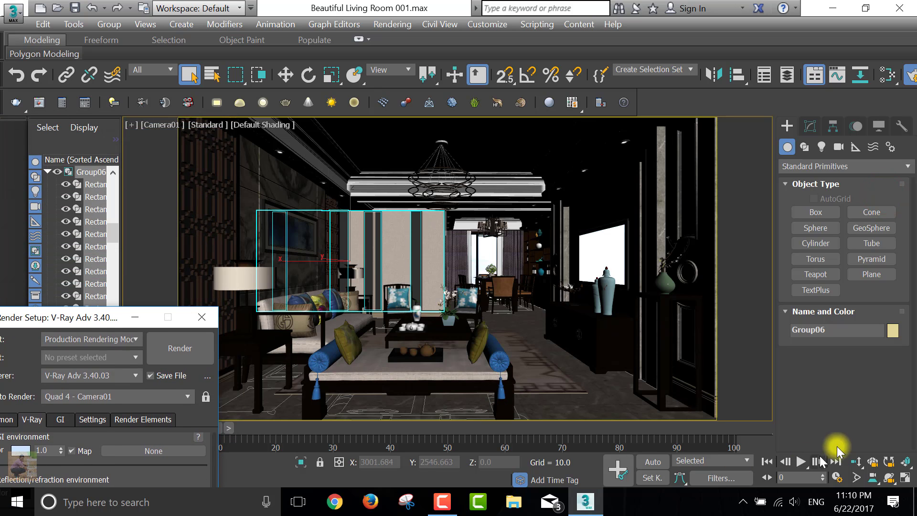
Dolly Camera01 slightly closer to the sofa and start the render.
click(859, 460)
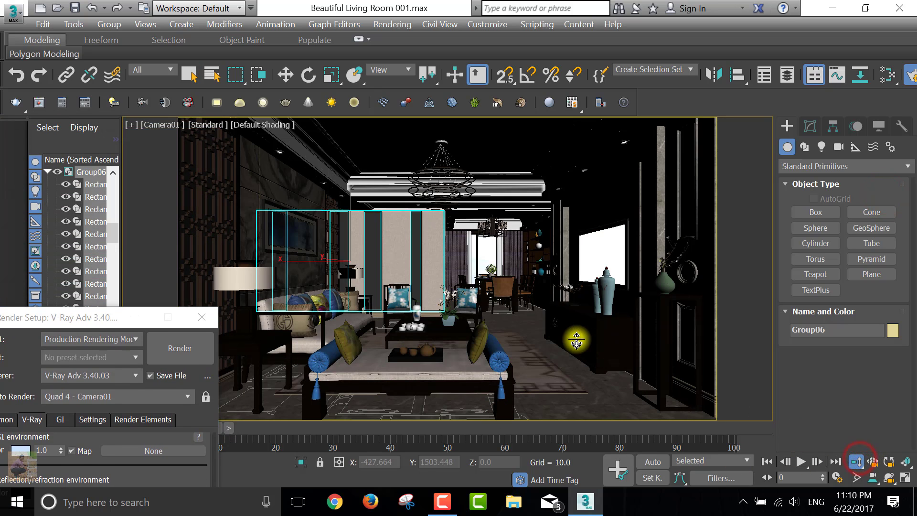
drag(579, 342, 593, 340)
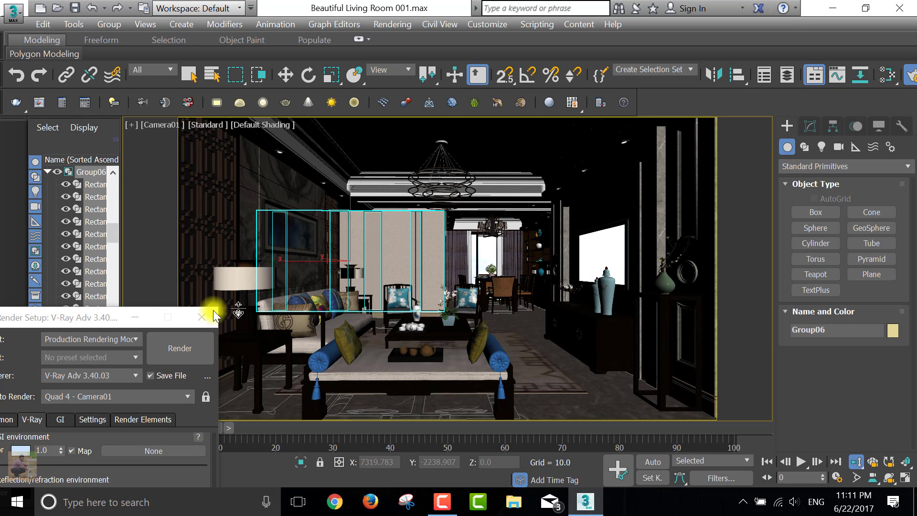
mouse_move(89, 323)
mouse_down()
mouse_move(775, 49)
mouse_move(92, 145)
mouse_move(206, 85)
mouse_move(72, 85)
mouse_move(220, 82)
mouse_up()
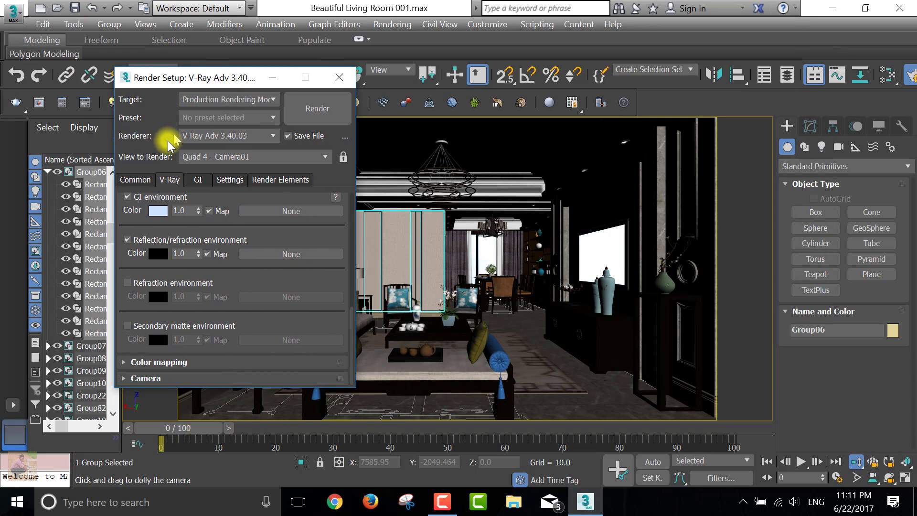
click(319, 112)
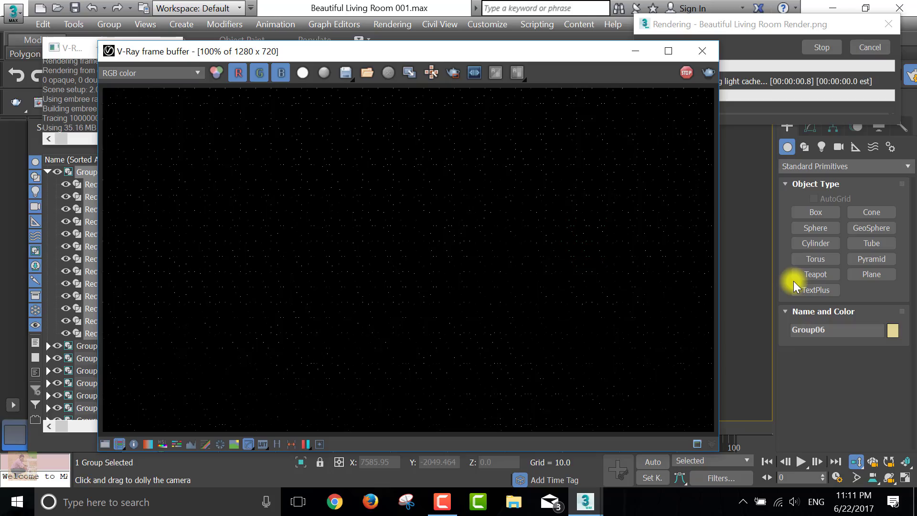
Maximize the V-Ray frame buffer and let the 1280 × 720 living room render finish.
click(669, 50)
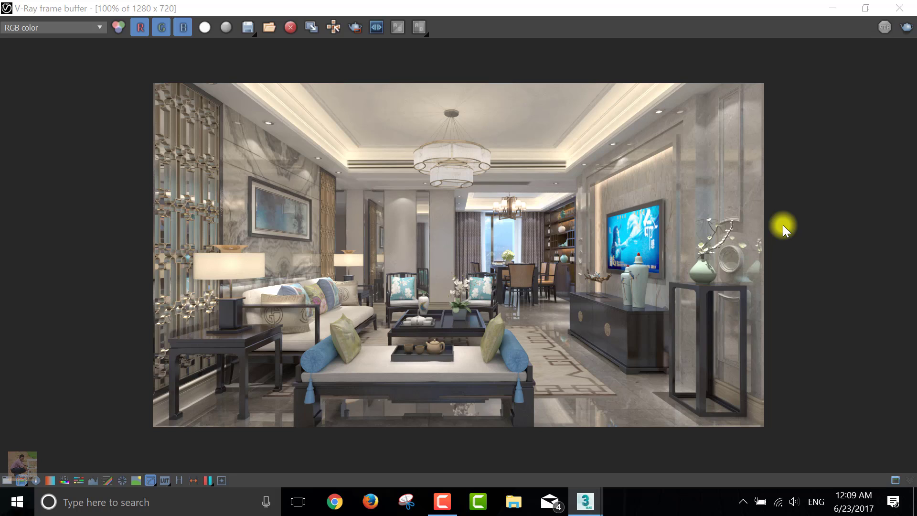
Minimize the frame buffer and 3ds Max, then refresh the desktop.
click(834, 9)
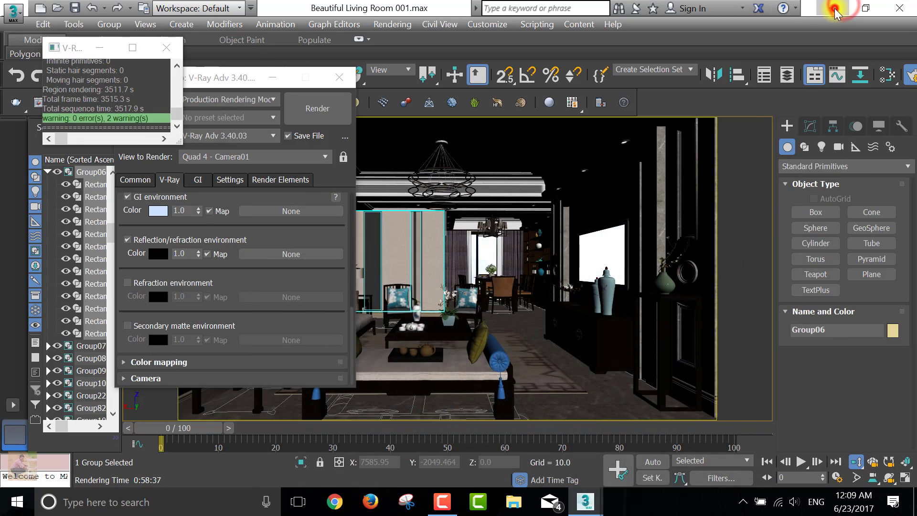
click(834, 9)
right_click(492, 66)
click(534, 131)
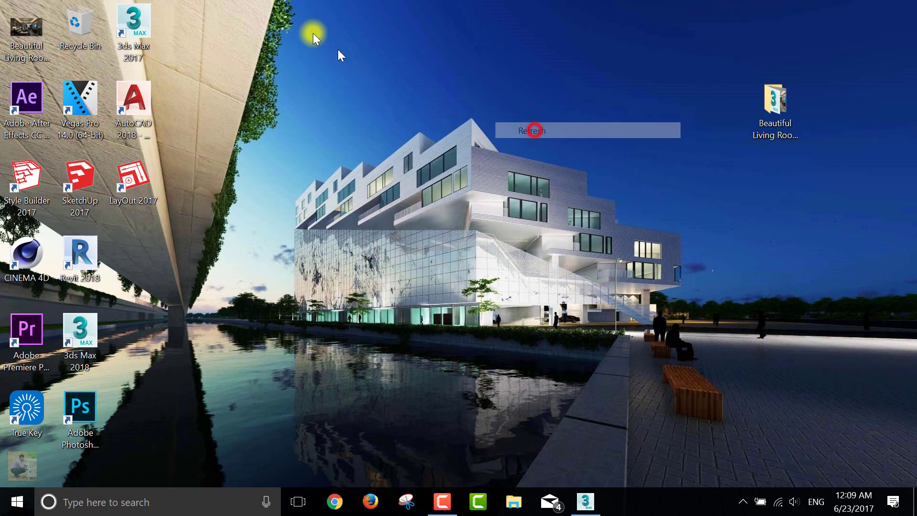
right_click(313, 33)
click(351, 95)
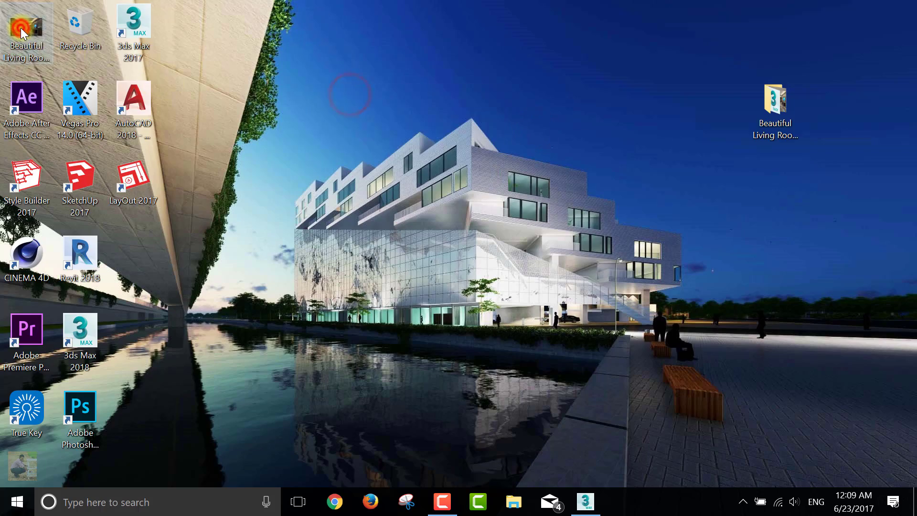
Preview Beautiful Living Room Render.png in Photos, close it, and launch Photoshop CC 2017.
double_click(21, 27)
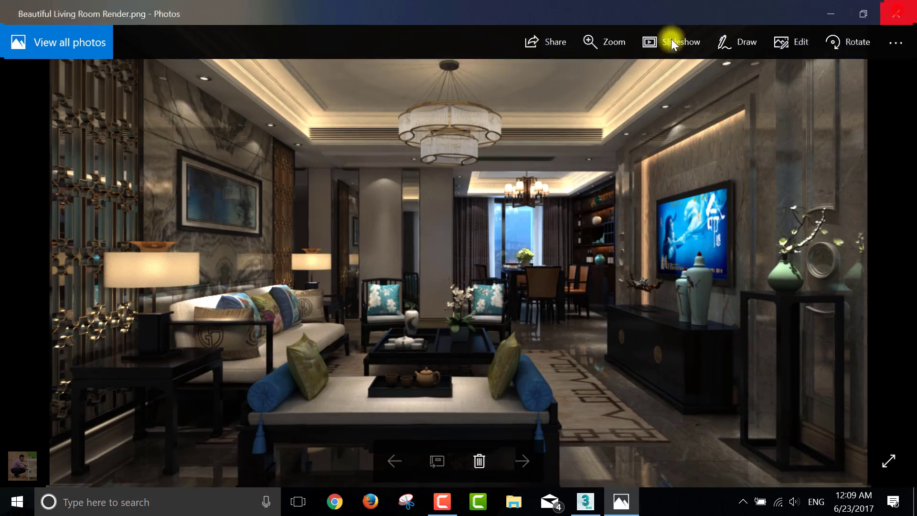
click(897, 13)
double_click(73, 414)
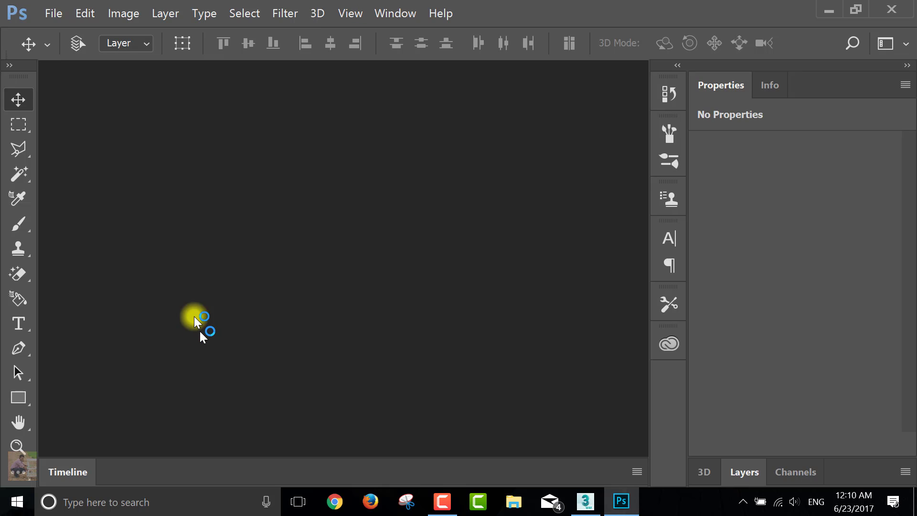
Open Beautiful Living Room Render.png from the Desktop with File > Open As in Camera Raw format.
click(53, 13)
click(67, 56)
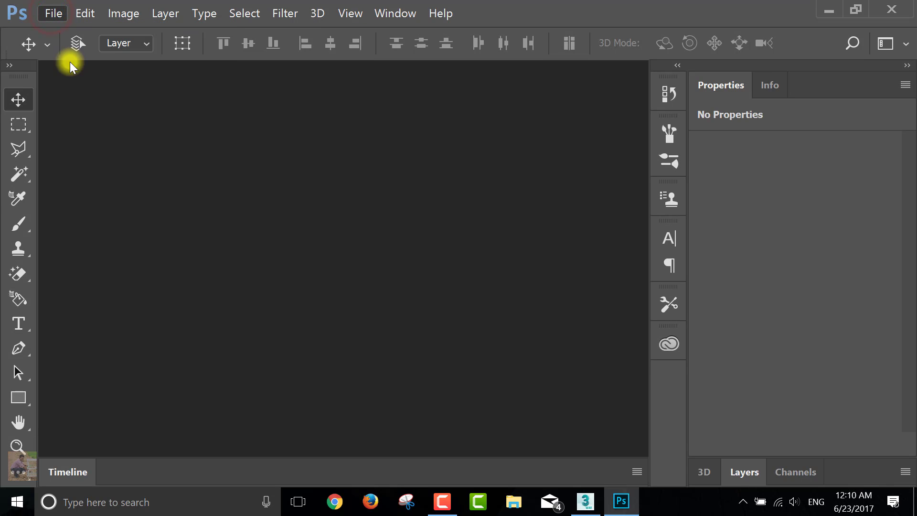
click(50, 13)
click(62, 69)
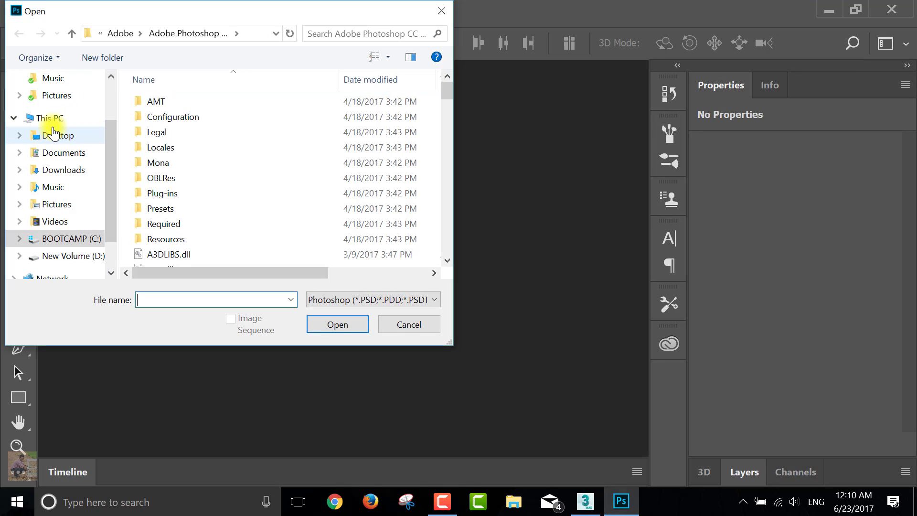
click(52, 135)
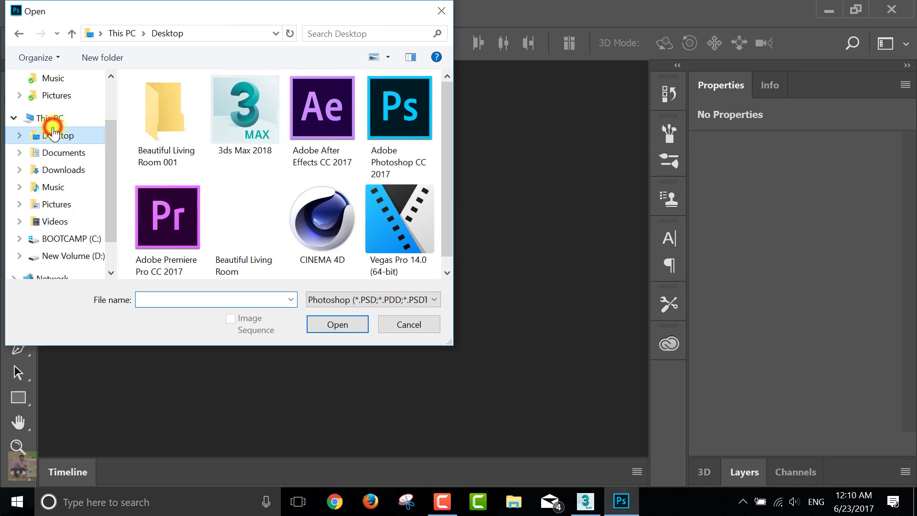
click(244, 231)
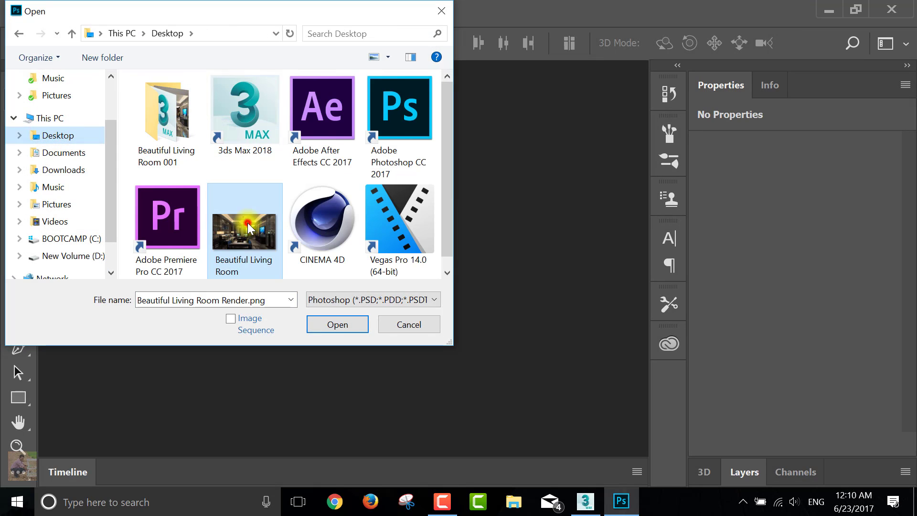
click(337, 301)
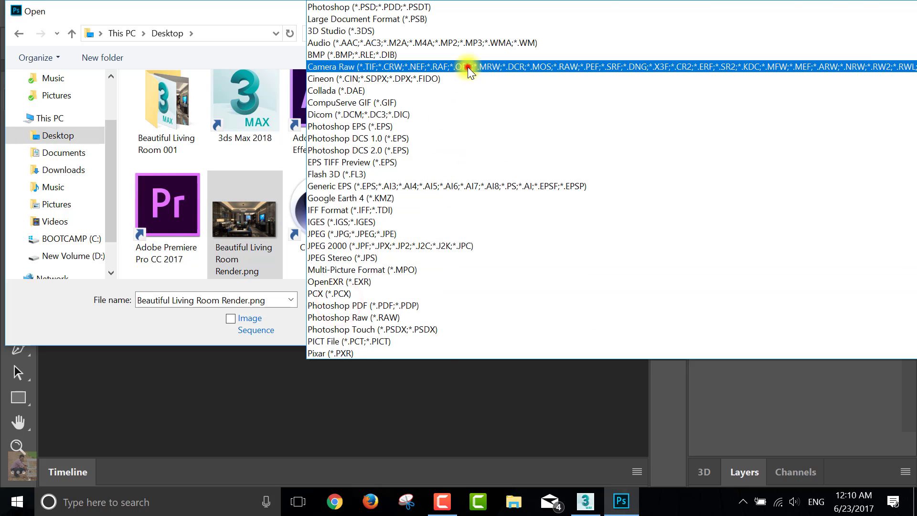
click(468, 67)
click(311, 328)
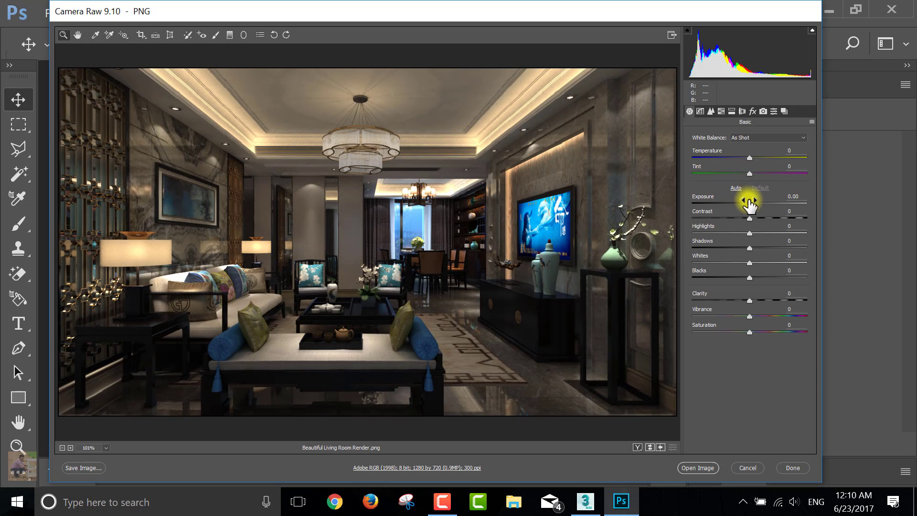
Set Exposure to +1.60, Temperature to -12, Contrast to +53, and lift Highlights slightly.
drag(749, 203, 768, 209)
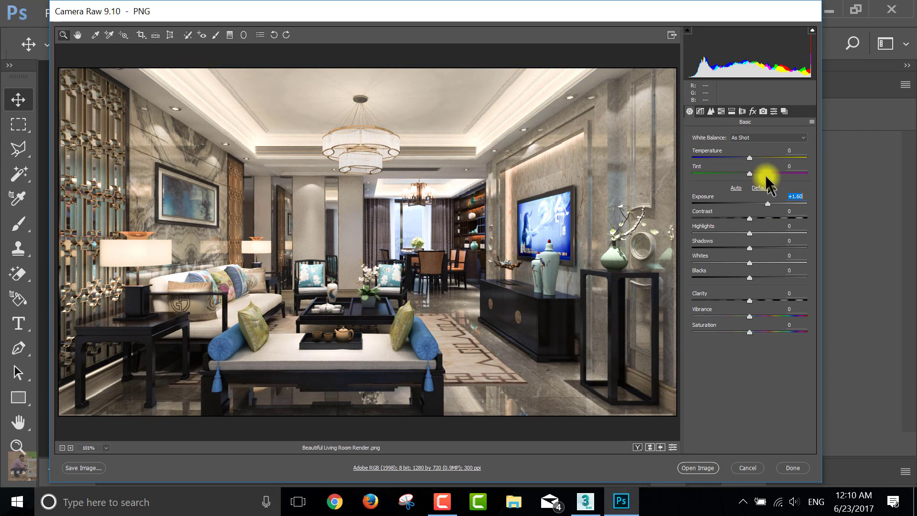
drag(751, 158, 743, 157)
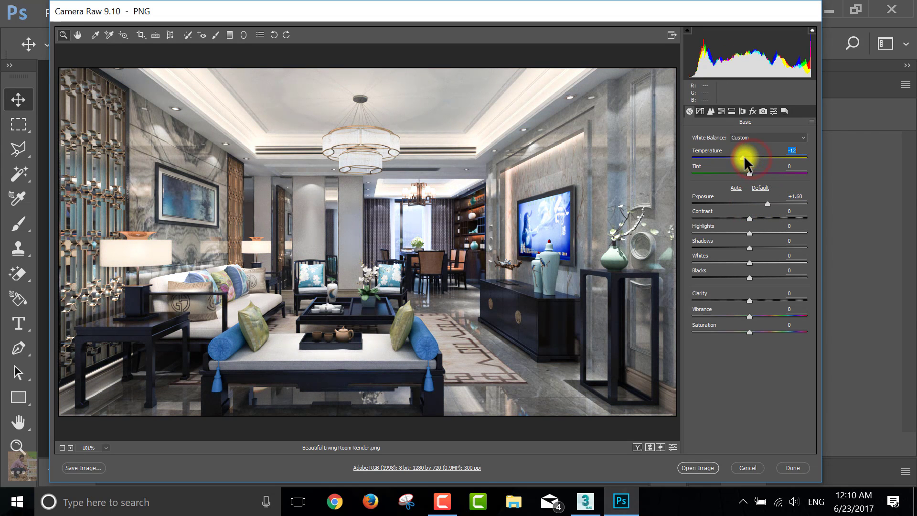
mouse_move(748, 218)
mouse_down()
mouse_move(788, 219)
mouse_move(780, 219)
mouse_up()
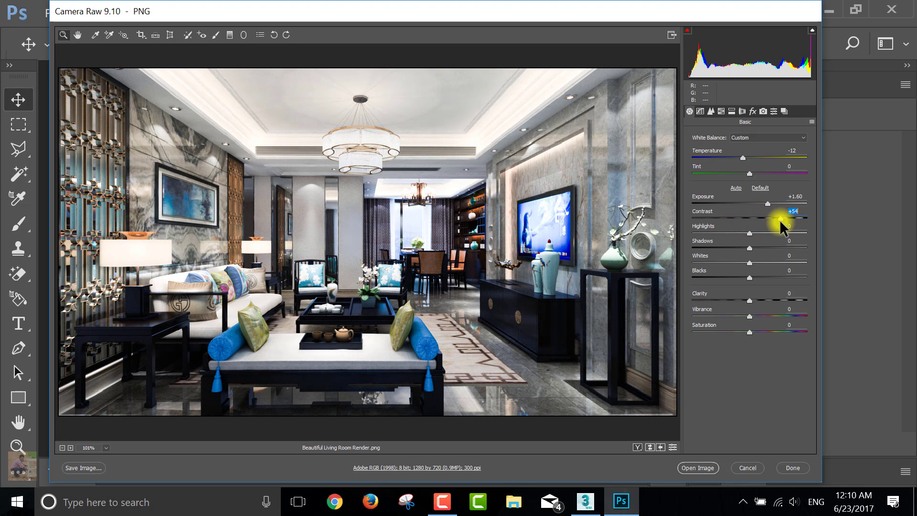
click(751, 233)
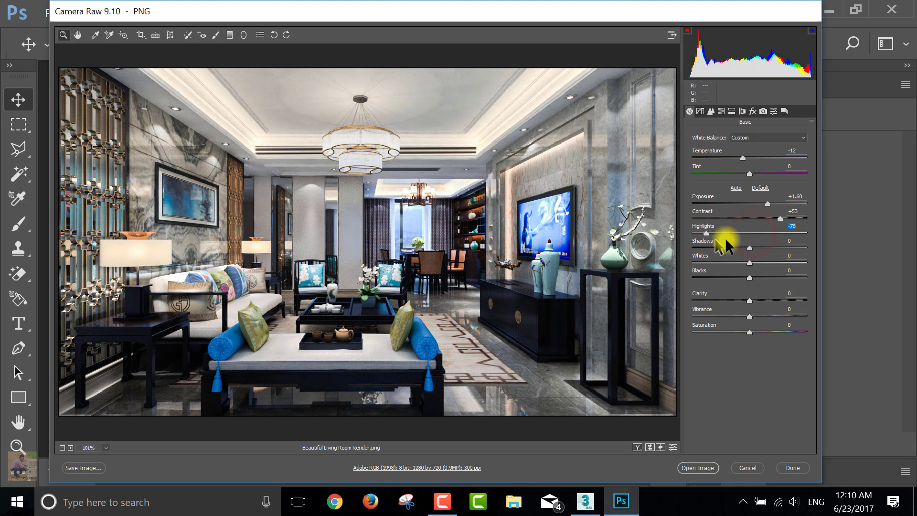
click(754, 234)
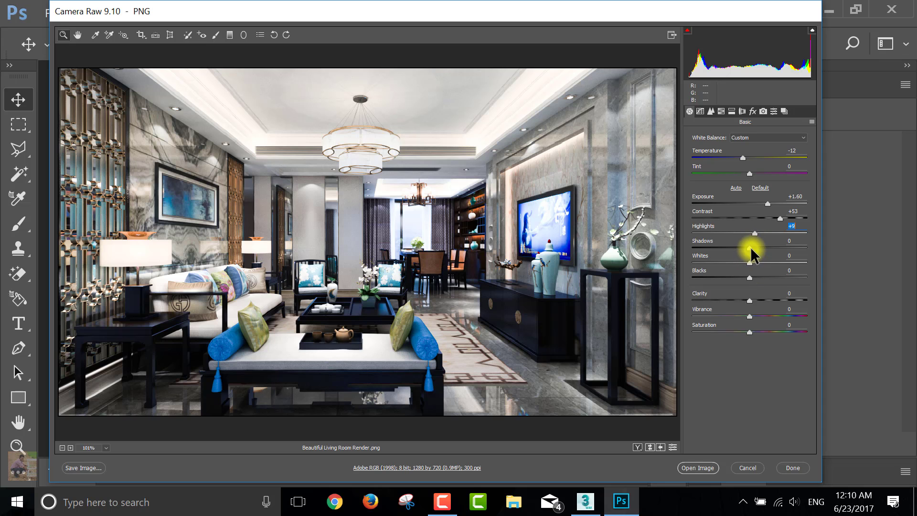
Raise Shadows to +13, set Blacks to -10, adjust Whites, and open the corrected image.
mouse_move(751, 249)
mouse_down()
mouse_move(707, 250)
mouse_move(753, 258)
mouse_move(757, 249)
mouse_up()
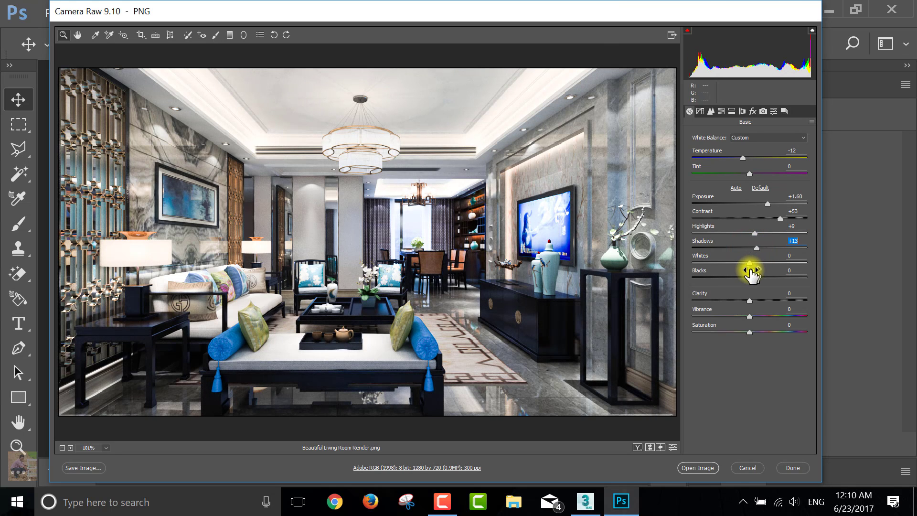
click(751, 281)
mouse_move(751, 280)
mouse_down()
mouse_move(777, 280)
mouse_move(722, 287)
mouse_move(774, 300)
mouse_move(755, 306)
mouse_up()
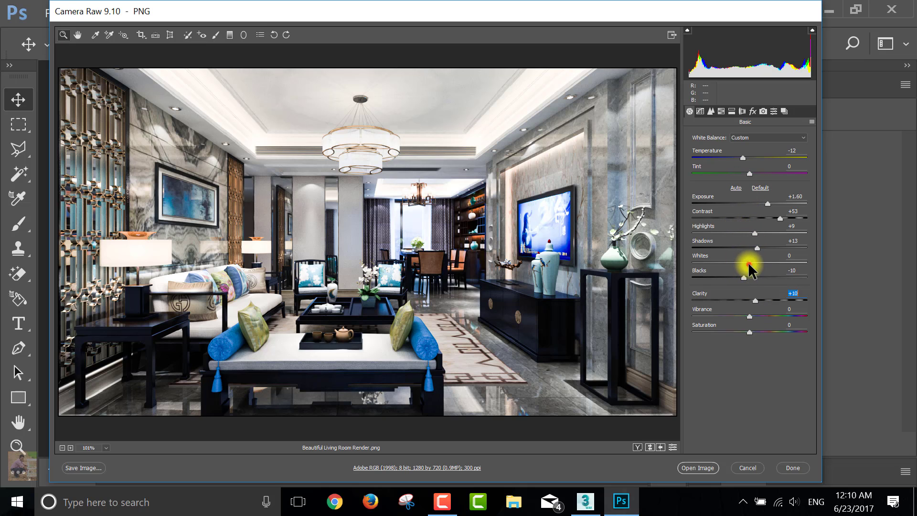
mouse_move(750, 266)
mouse_down()
mouse_move(781, 261)
mouse_move(699, 262)
mouse_up()
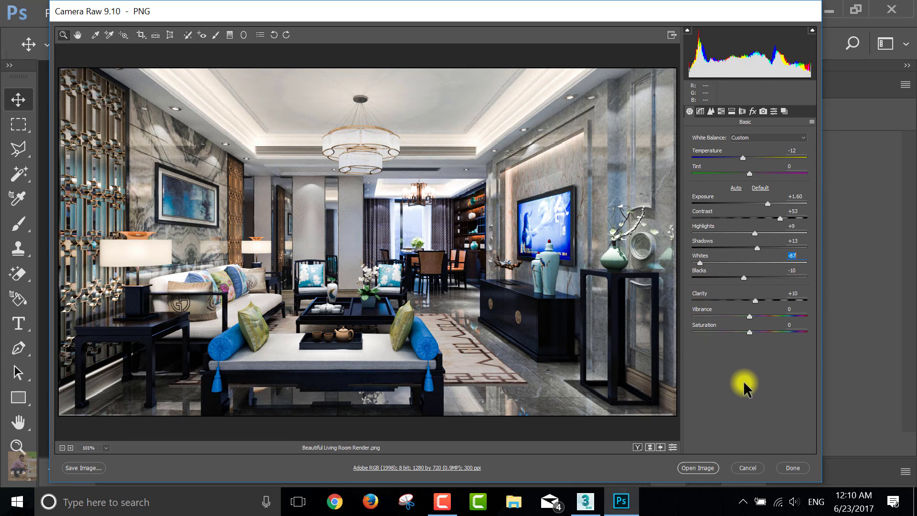
click(699, 467)
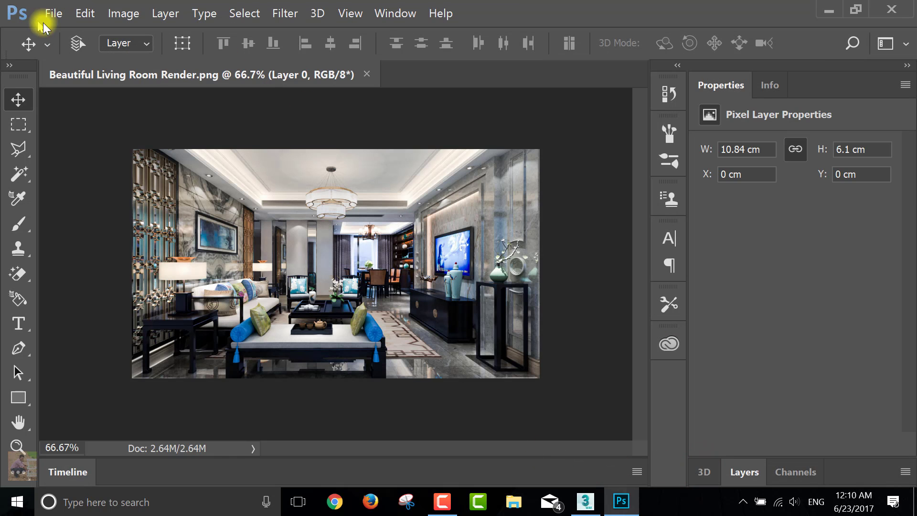
Save the render to the Desktop as Beautiful Living Room Render.jpg at Maximum quality 12.
click(52, 14)
click(72, 172)
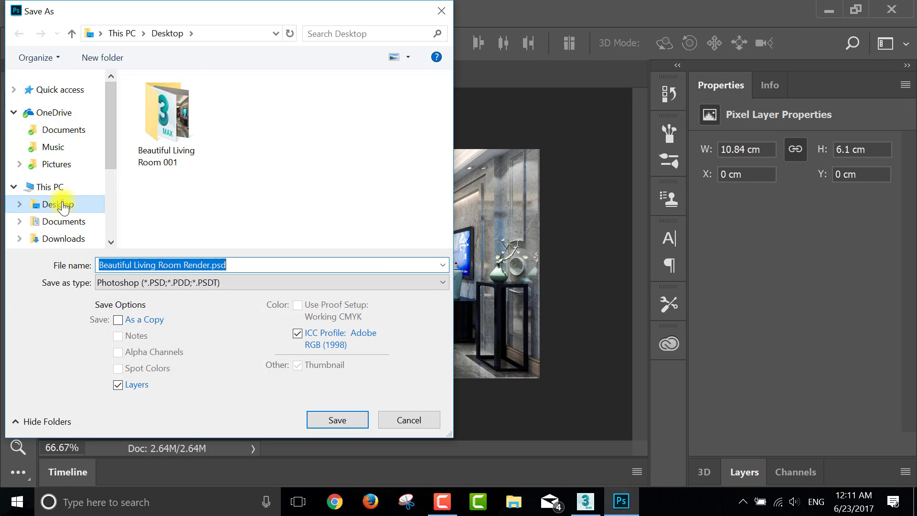
click(63, 210)
click(191, 286)
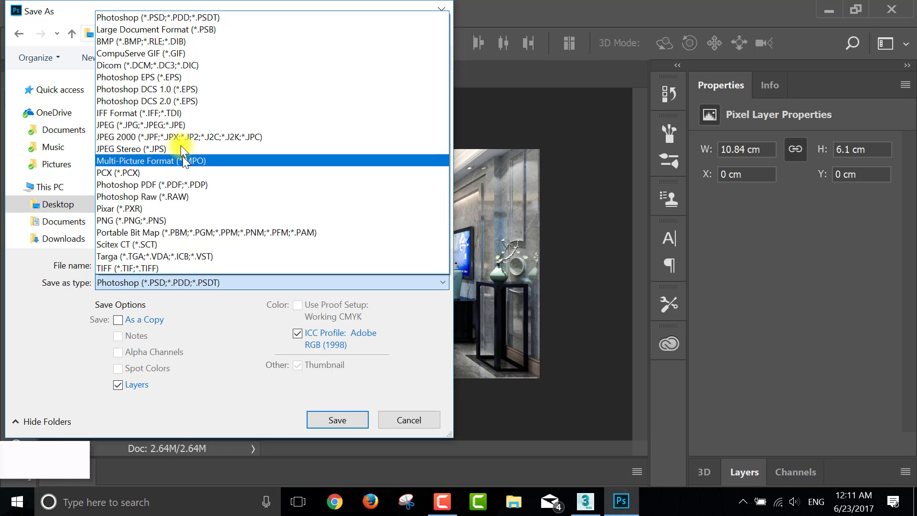
click(187, 125)
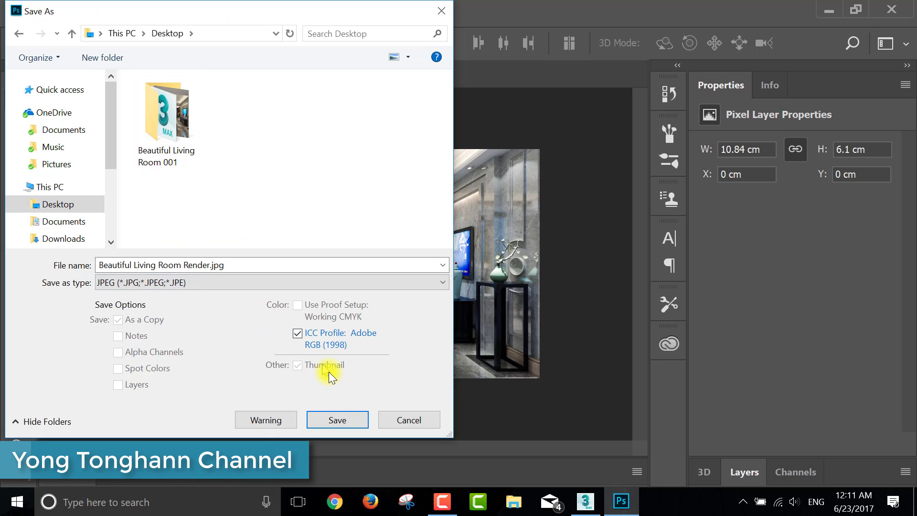
click(354, 423)
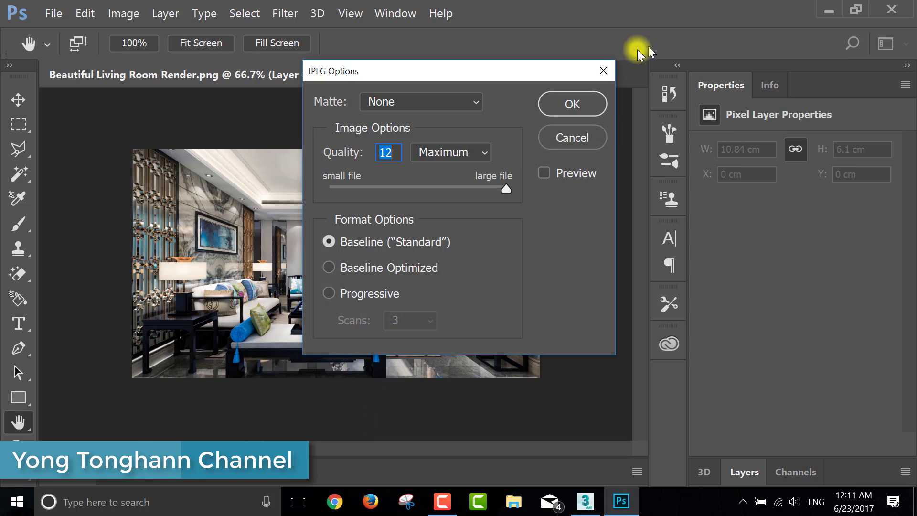
click(582, 103)
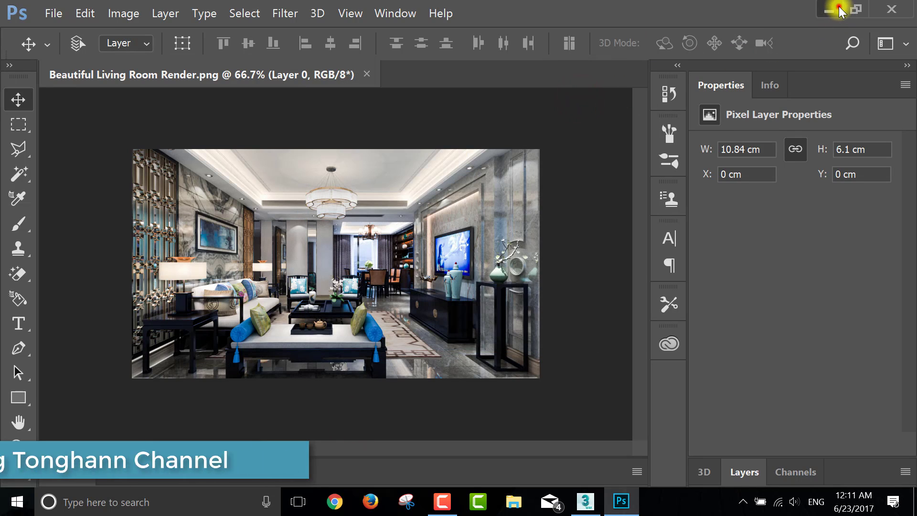
click(831, 9)
Refresh the desktop and view Beautiful Living Room Render.jpg full-screen in Windows Photos.
right_click(523, 105)
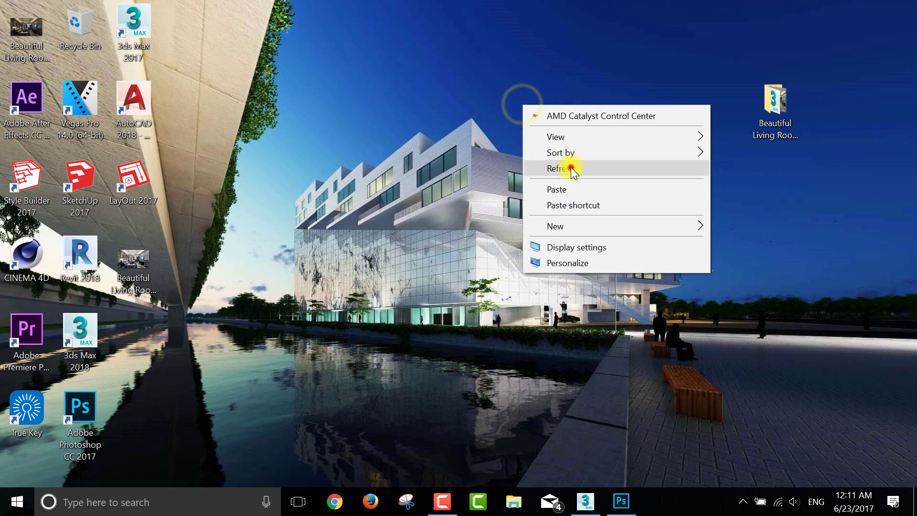
click(571, 167)
right_click(439, 104)
click(476, 153)
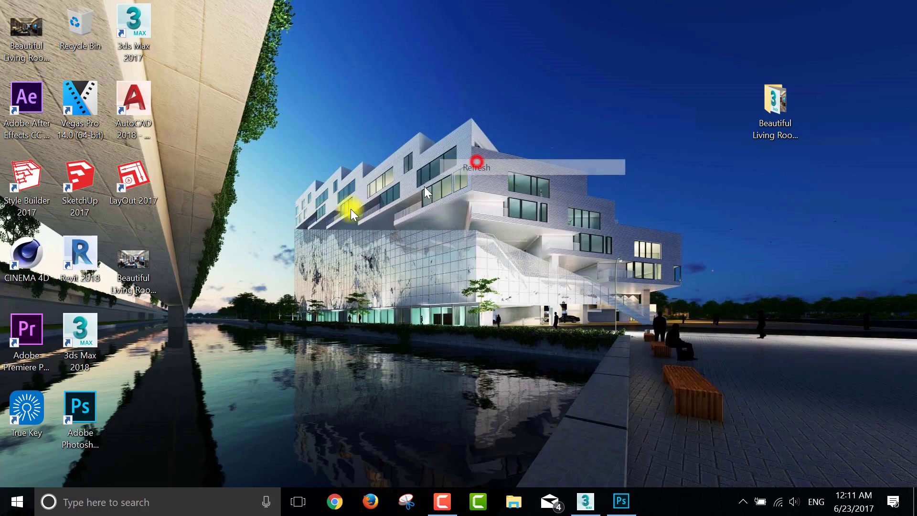
double_click(122, 269)
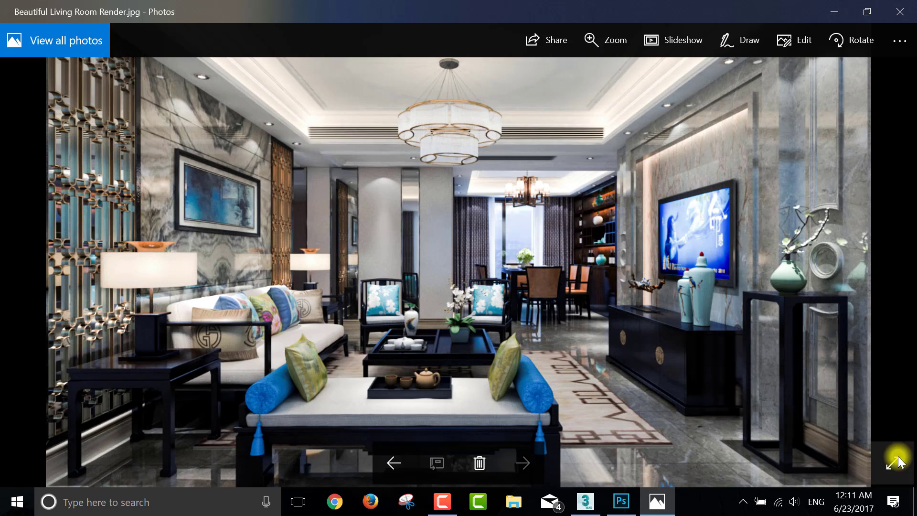
click(895, 458)
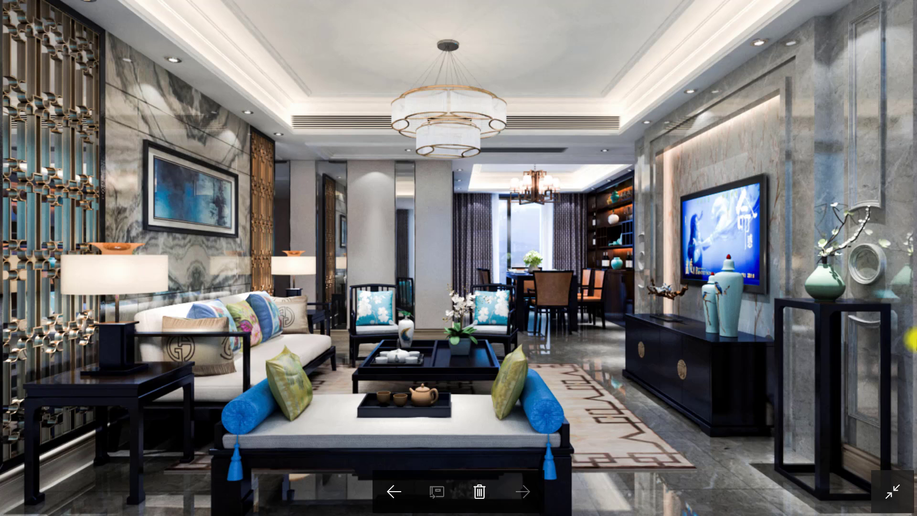